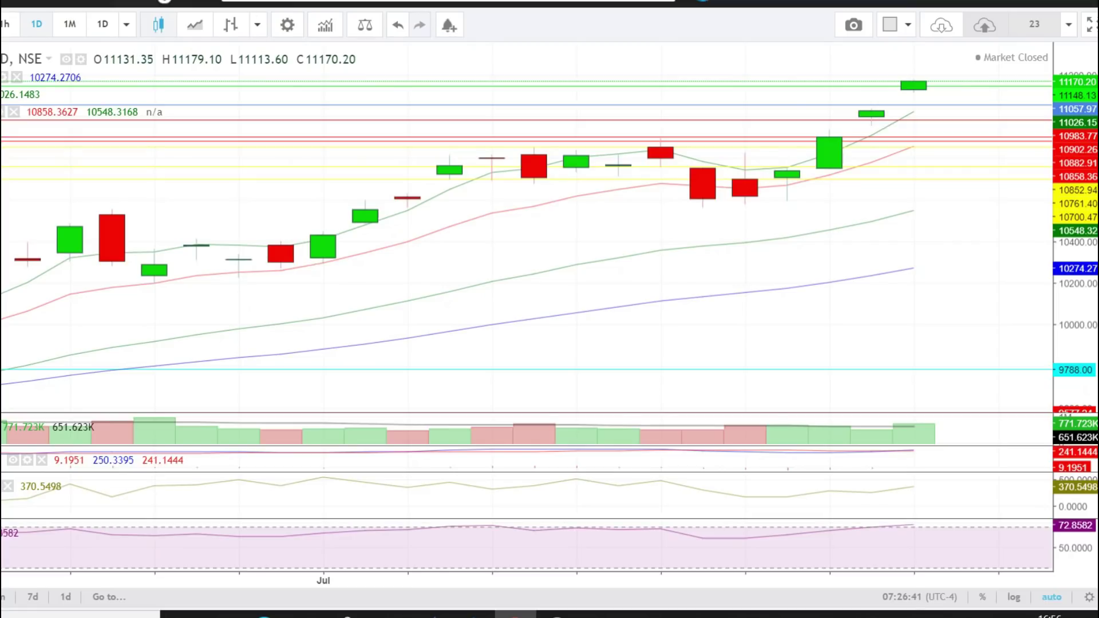
Step: Switch to the NIFTY option chain and underline the call OI and strike price for 11200 and 11500
{"action": "key", "text": "alt+Tab"}
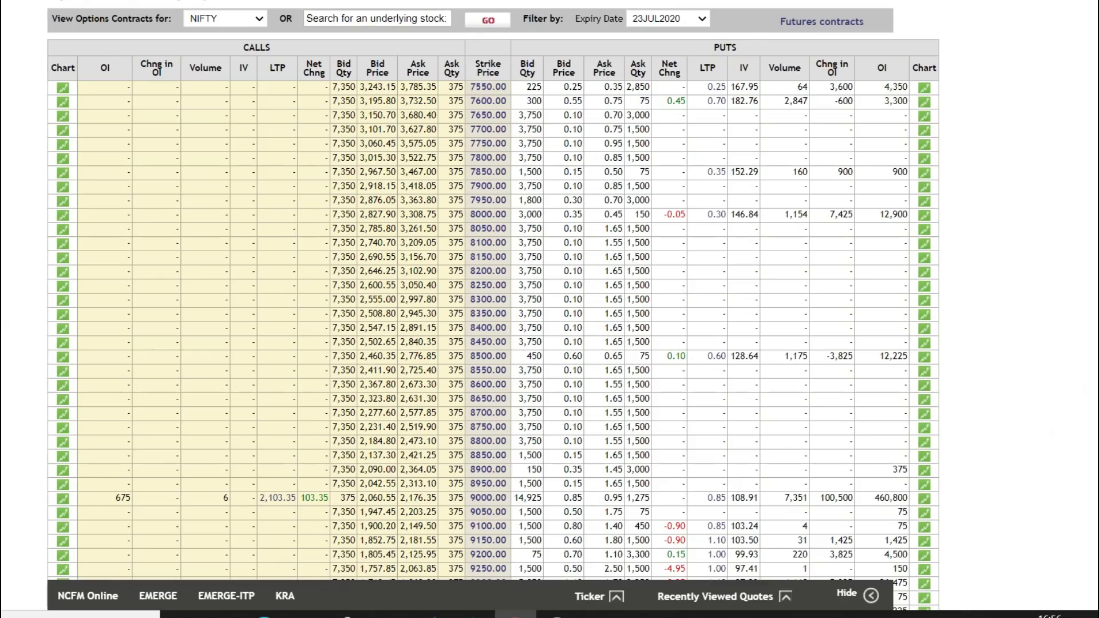
{"action": "mouse_move", "coordinate": [557, 615]}
{"action": "scroll", "coordinate": [1032, 395], "scroll_direction": "down", "scroll_amount": 15}
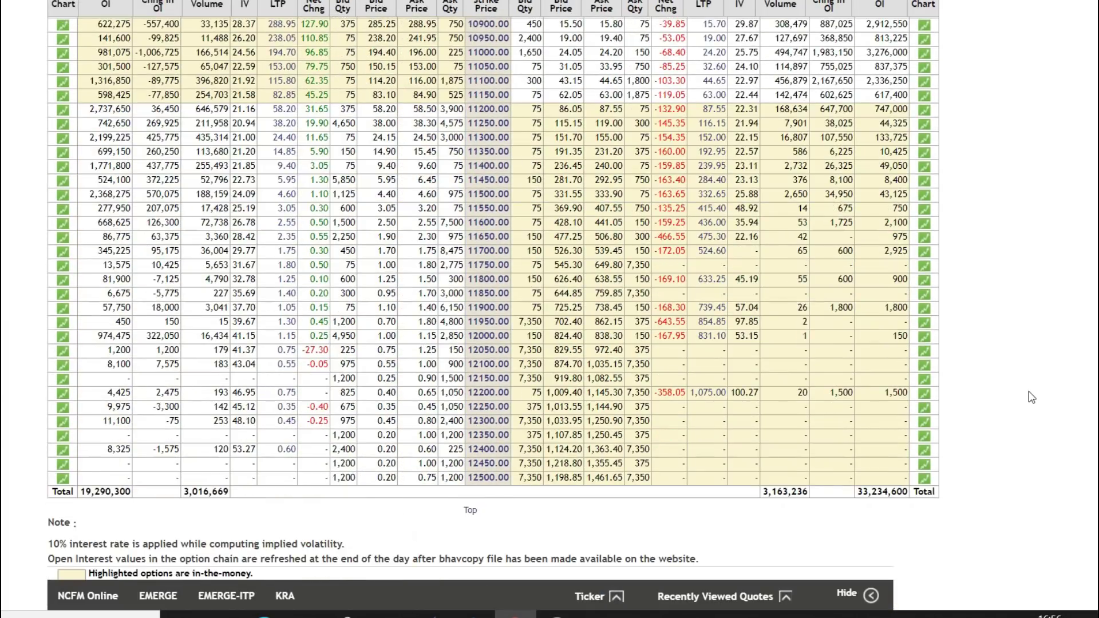
{"action": "scroll", "coordinate": [1032, 397], "scroll_direction": "up", "scroll_amount": 3}
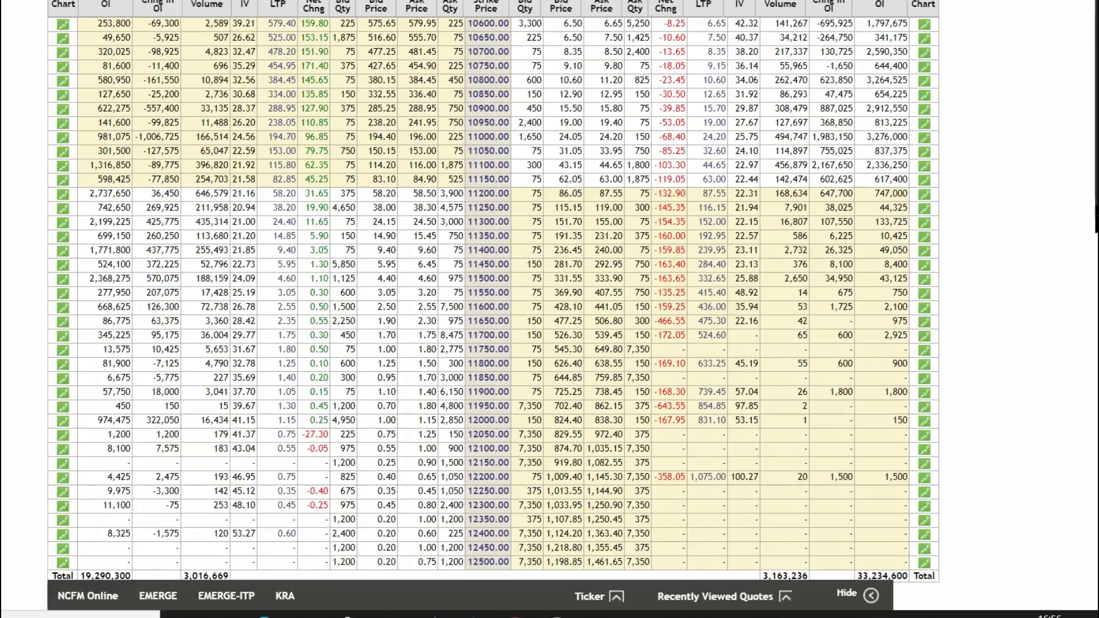
{"action": "left_click_drag", "start_coordinate": [78, 203], "coordinate": [141, 198]}
{"action": "left_click_drag", "start_coordinate": [475, 204], "coordinate": [514, 203]}
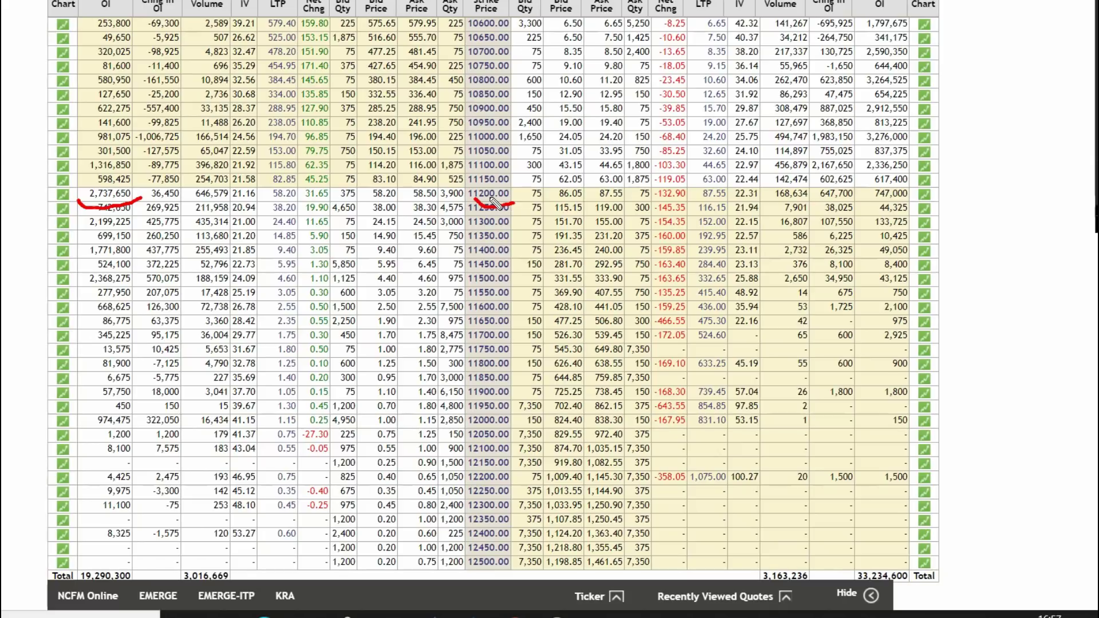
{"action": "left_click_drag", "start_coordinate": [79, 284], "coordinate": [131, 280]}
{"action": "left_click_drag", "start_coordinate": [451, 285], "coordinate": [519, 281]}
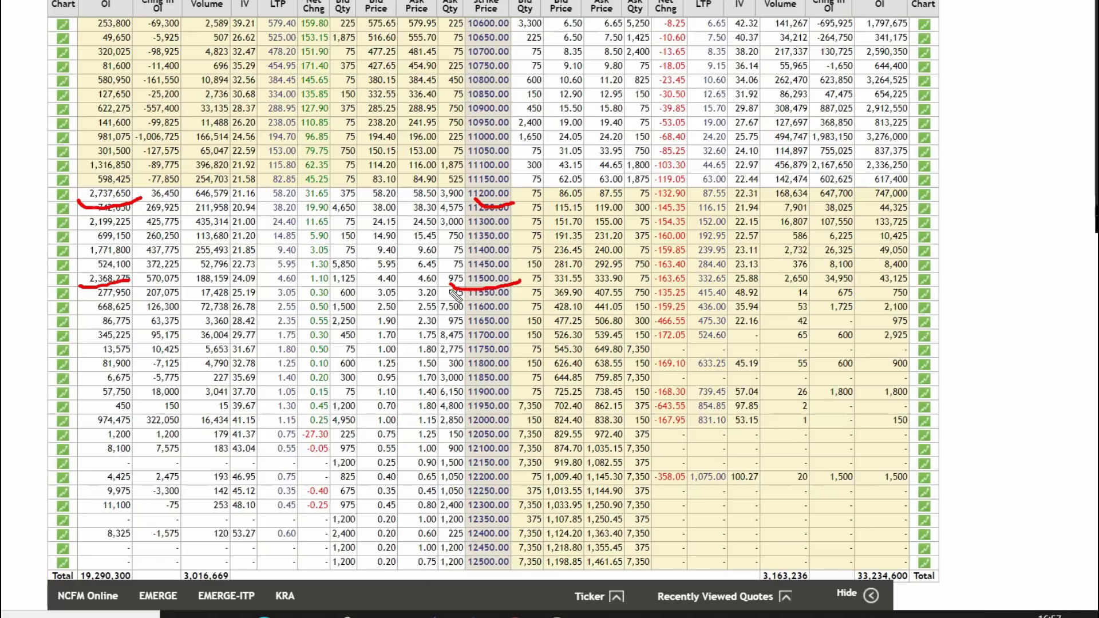
Step: Underline the call change in OI at 11500 and 11400, box strike 11500, circle strikes 11350–11400, and erase the markings
{"action": "left_click_drag", "start_coordinate": [141, 288], "coordinate": [192, 293]}
{"action": "left_click", "coordinate": [452, 269]}
{"action": "mouse_move", "coordinate": [467, 270]}
{"action": "left_mouse_down"}
{"action": "mouse_move", "coordinate": [525, 280]}
{"action": "mouse_move", "coordinate": [481, 289]}
{"action": "mouse_move", "coordinate": [464, 281]}
{"action": "mouse_move", "coordinate": [473, 273]}
{"action": "left_mouse_up"}
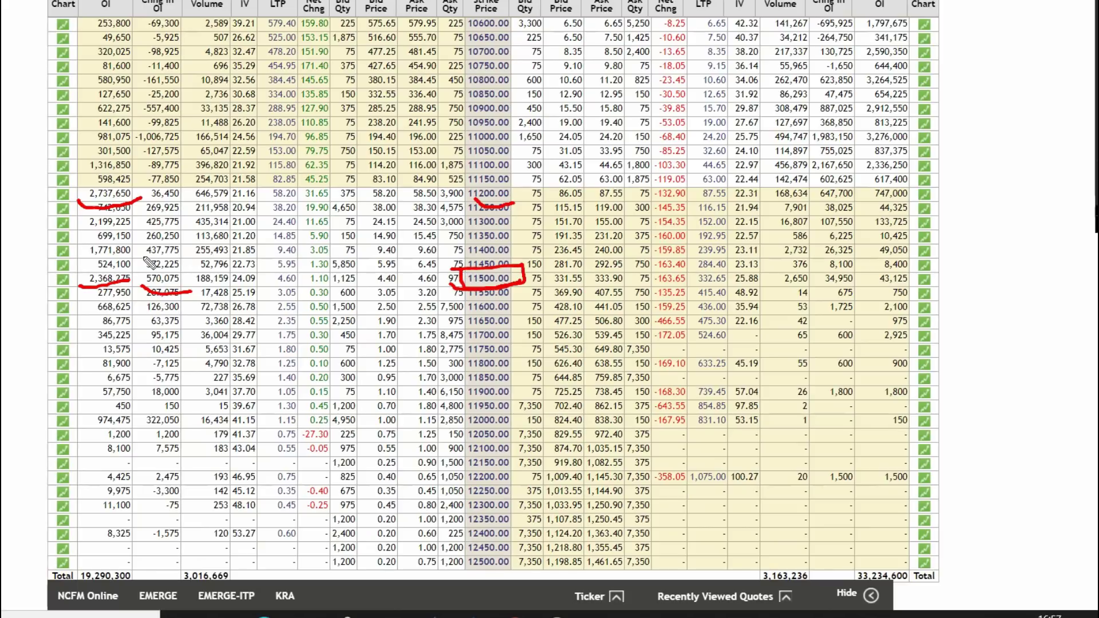
{"action": "left_click_drag", "start_coordinate": [141, 259], "coordinate": [184, 259]}
{"action": "mouse_move", "coordinate": [467, 254]}
{"action": "left_mouse_down"}
{"action": "mouse_move", "coordinate": [499, 269]}
{"action": "mouse_move", "coordinate": [519, 232]}
{"action": "mouse_move", "coordinate": [466, 257]}
{"action": "mouse_move", "coordinate": [475, 272]}
{"action": "left_mouse_up"}
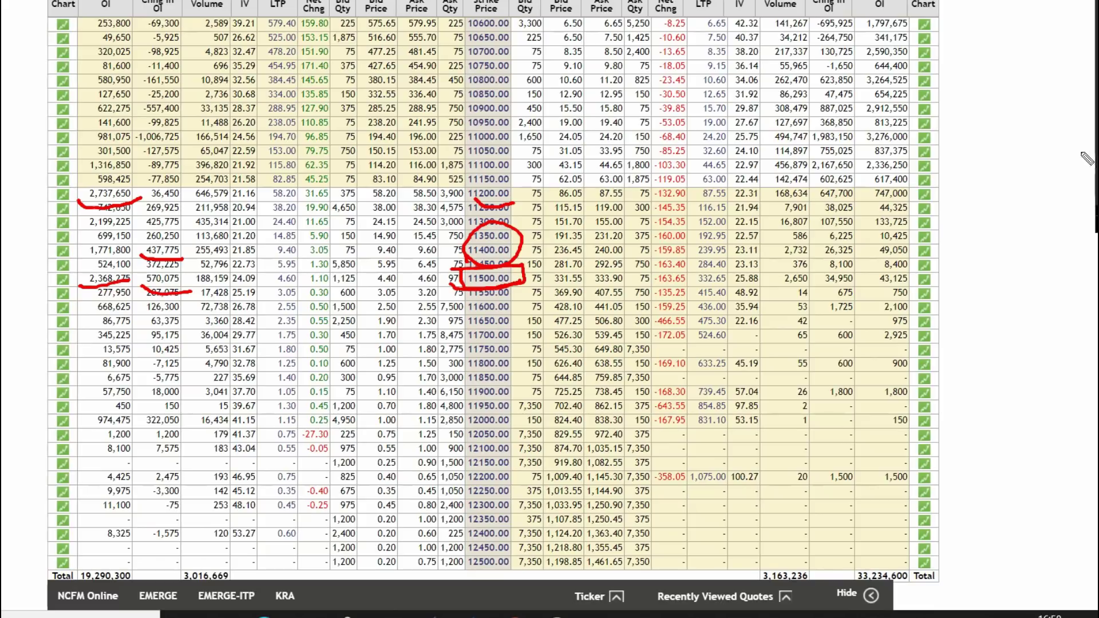
{"action": "key", "text": "e"}
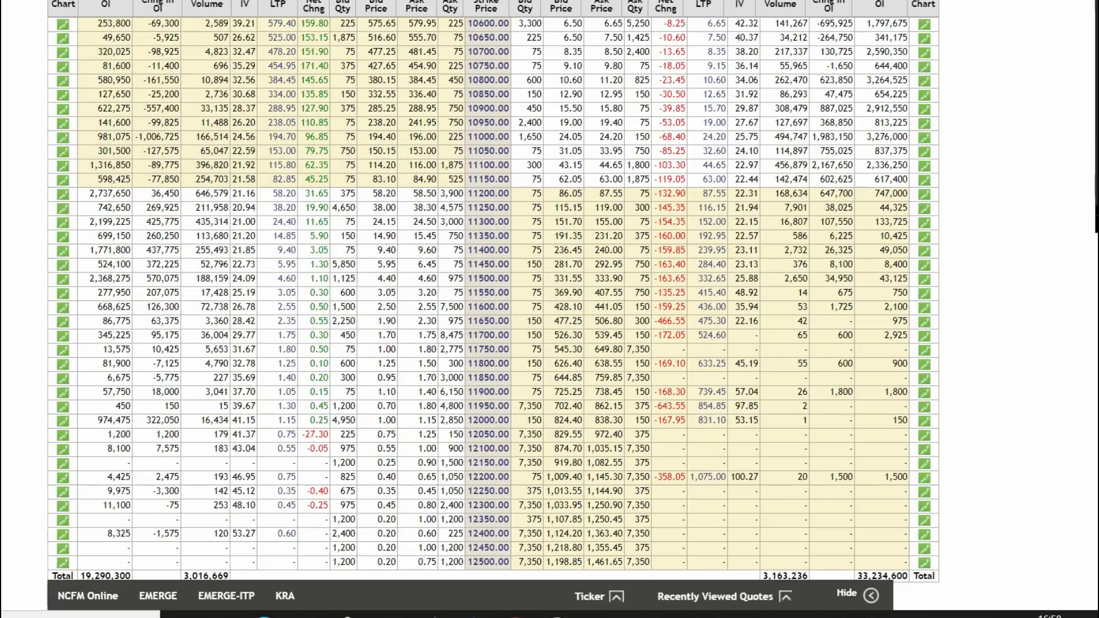
Step: Underline the put OI and the strike price in the 11000 and 10800 rows
{"action": "scroll", "coordinate": [827, 360], "scroll_direction": "up", "scroll_amount": 5}
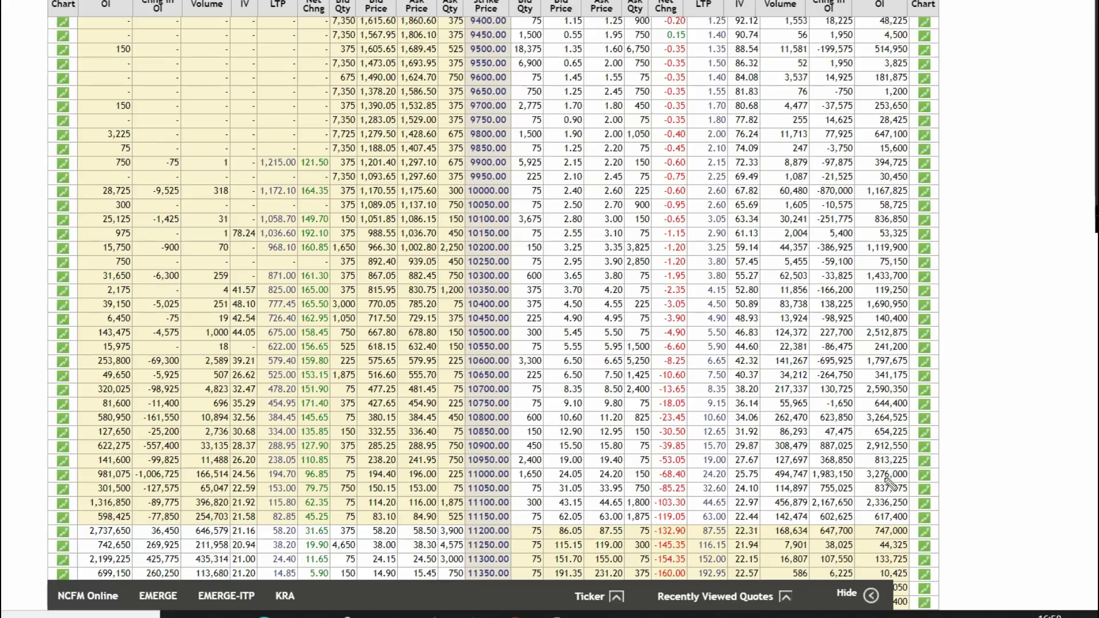
{"action": "left_click_drag", "start_coordinate": [862, 482], "coordinate": [912, 476]}
{"action": "left_click_drag", "start_coordinate": [864, 422], "coordinate": [922, 417]}
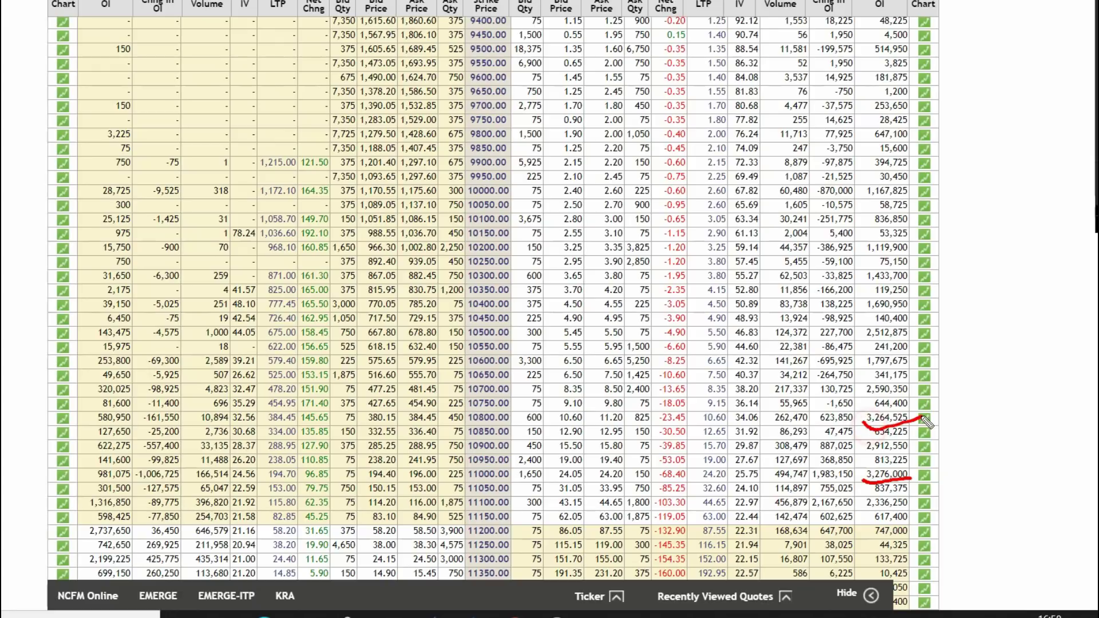
{"action": "left_click", "coordinate": [470, 478]}
{"action": "left_click_drag", "start_coordinate": [470, 481], "coordinate": [501, 484]}
{"action": "left_click", "coordinate": [469, 423]}
{"action": "left_click_drag", "start_coordinate": [470, 425], "coordinate": [517, 413]}
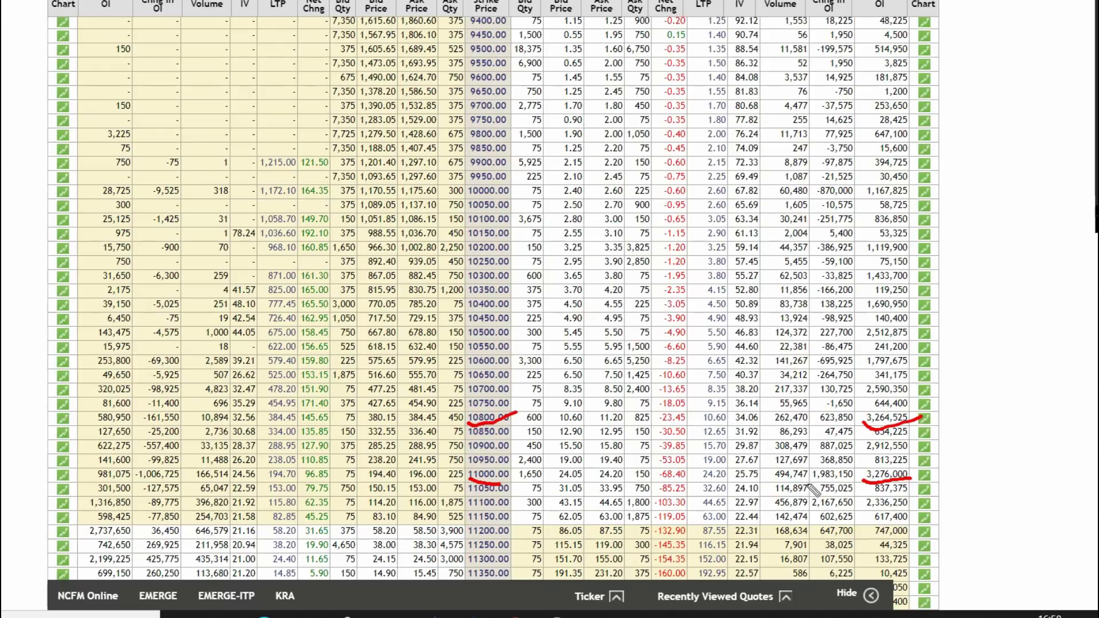
Step: Underline the put change in OI at 11000 and 11100, mark strikes 11100, 11050 and 10950, circle 10750–10800, and clear the markings
{"action": "left_click_drag", "start_coordinate": [803, 484], "coordinate": [853, 478]}
{"action": "left_click_drag", "start_coordinate": [810, 509], "coordinate": [868, 499]}
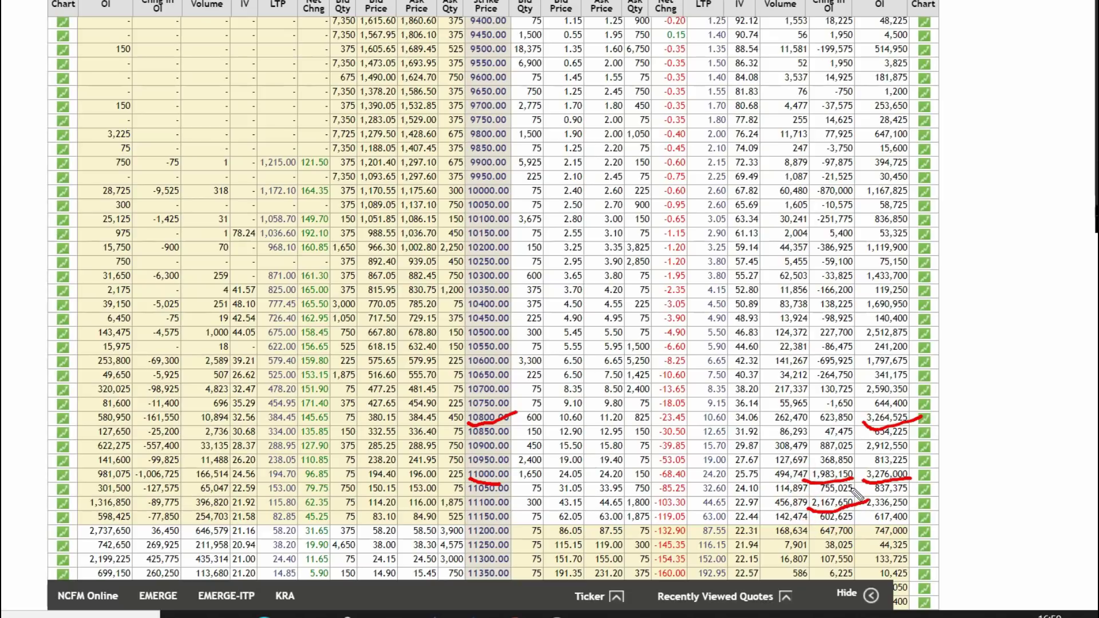
{"action": "left_click_drag", "start_coordinate": [468, 514], "coordinate": [527, 517]}
{"action": "left_click_drag", "start_coordinate": [469, 490], "coordinate": [514, 487]}
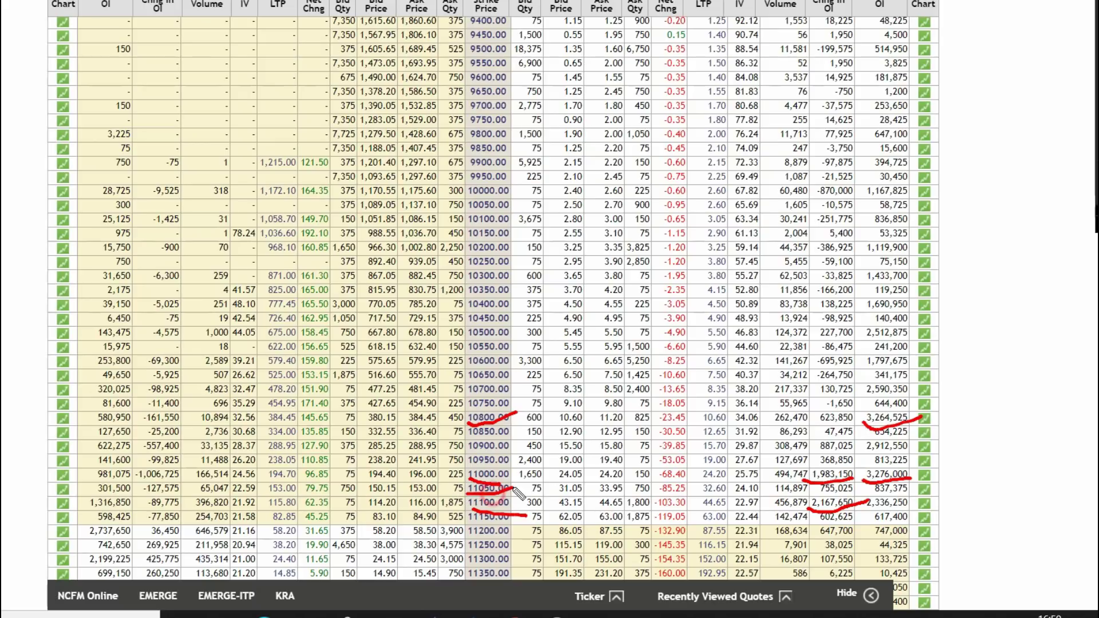
{"action": "left_click_drag", "start_coordinate": [445, 468], "coordinate": [511, 458]}
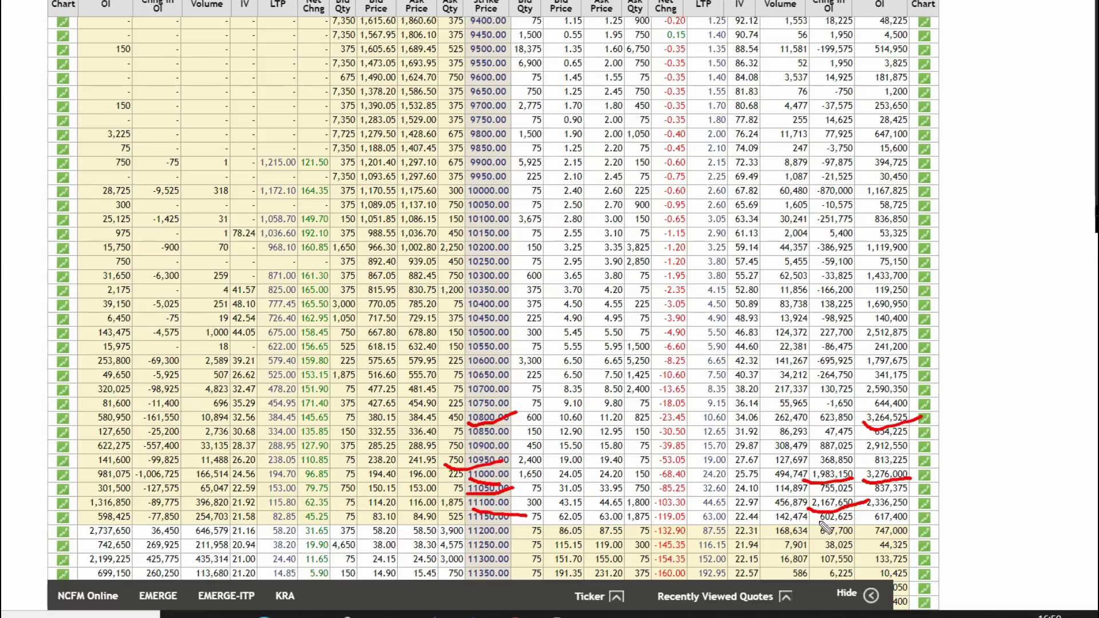
{"action": "mouse_move", "coordinate": [458, 406]}
{"action": "left_mouse_down"}
{"action": "mouse_move", "coordinate": [516, 394]}
{"action": "mouse_move", "coordinate": [475, 436]}
{"action": "mouse_move", "coordinate": [472, 388]}
{"action": "mouse_move", "coordinate": [484, 387]}
{"action": "left_mouse_up"}
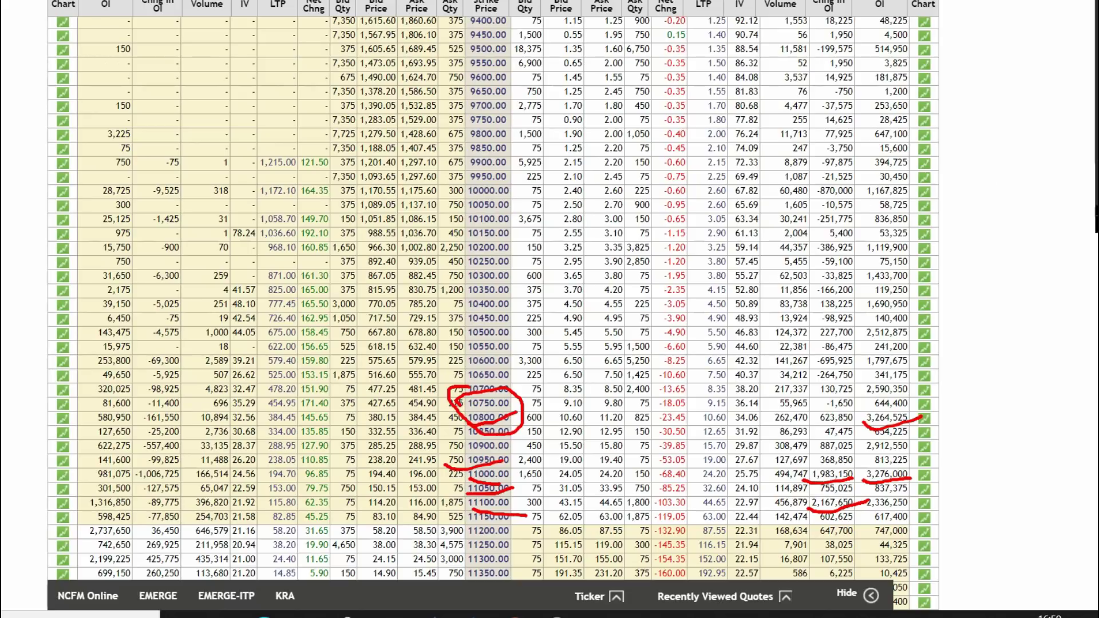
{"action": "key", "text": "Escape"}
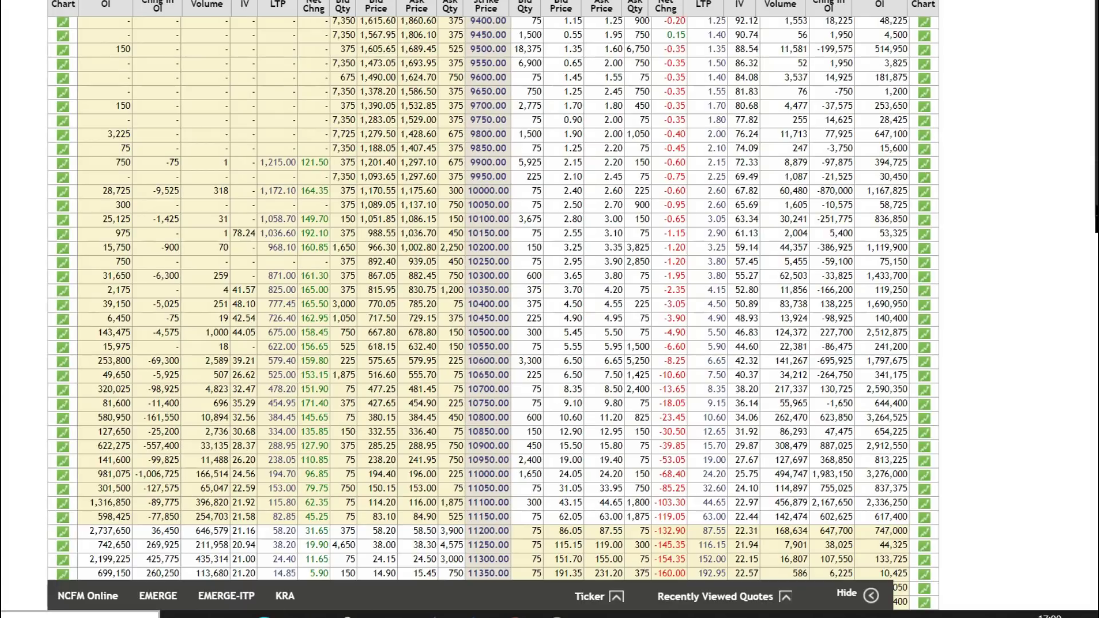
Step: Switch to the NIFTY daily chart and write the levels 11110, 11030, 10950-910 and 10800 as a list in the empty lower area
{"action": "key", "text": "alt+Tab"}
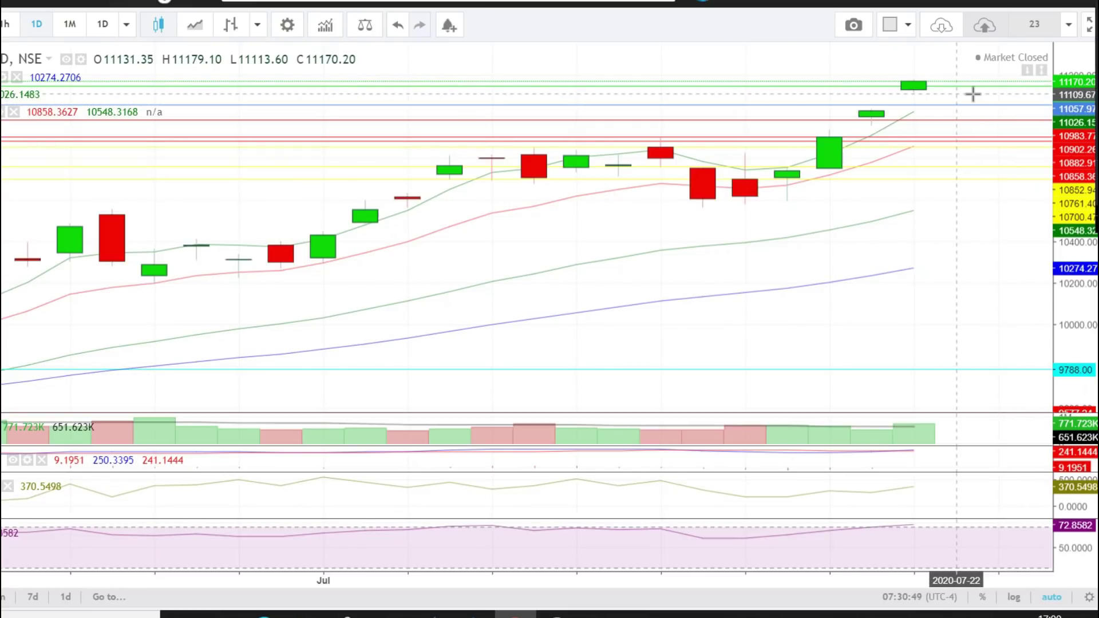
{"action": "left_click", "coordinate": [936, 119]}
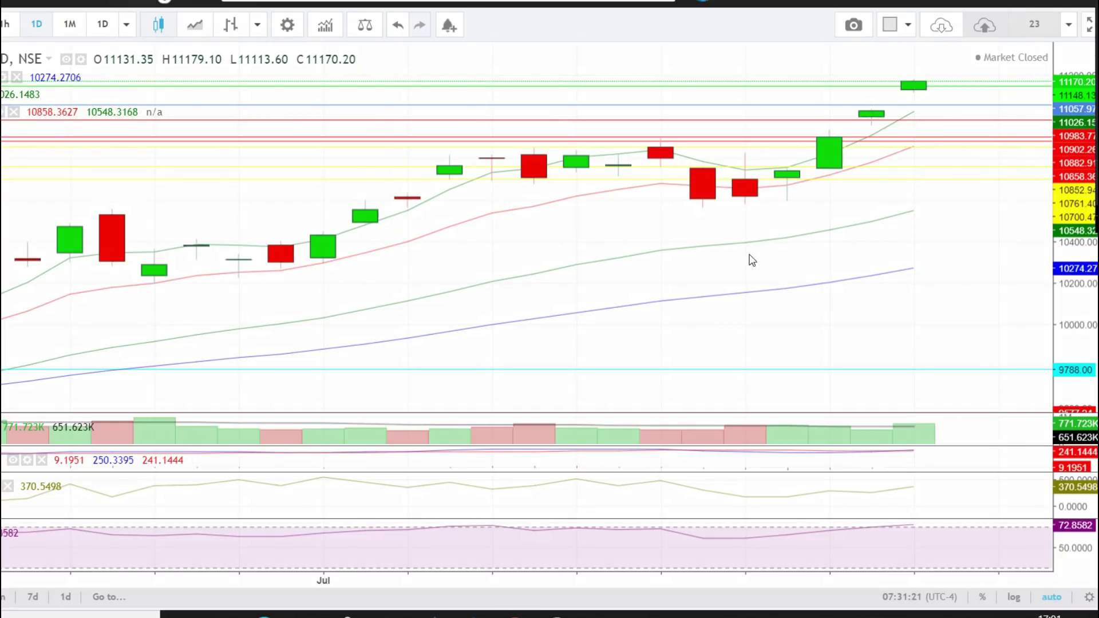
{"action": "left_click", "coordinate": [726, 306]}
{"action": "type", "text": "11110"}
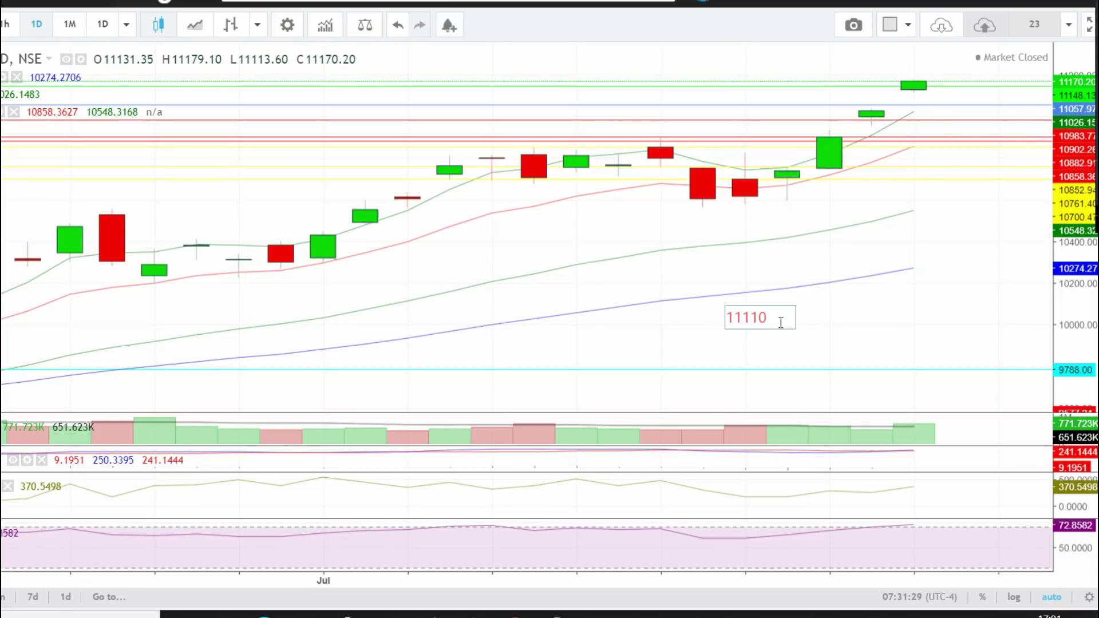
{"action": "key", "text": "Return"}
{"action": "type", "text": "11030"}
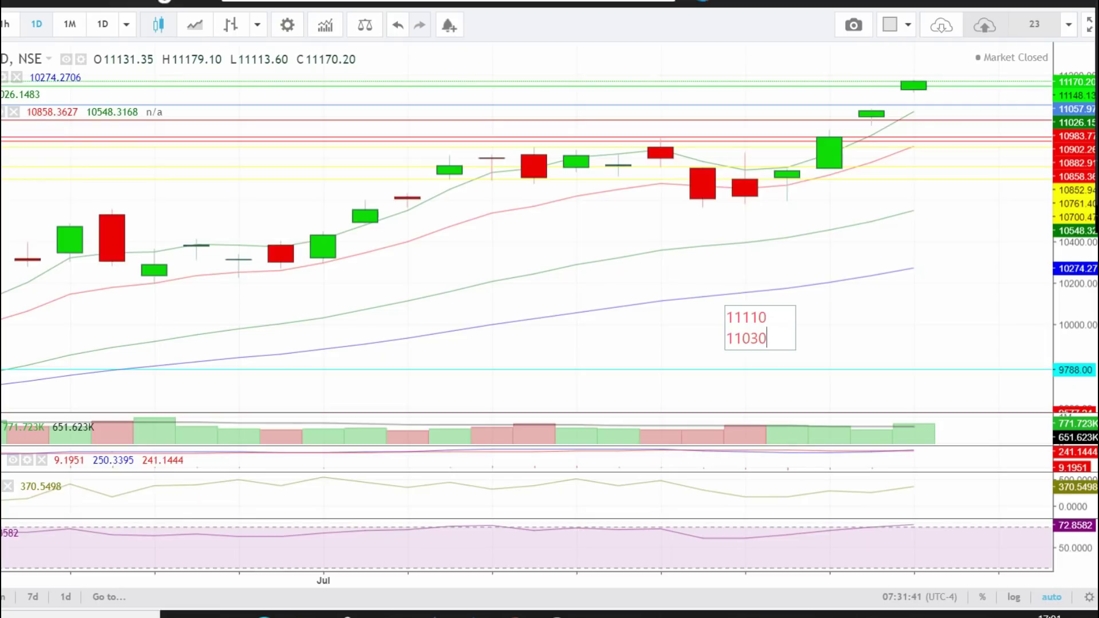
{"action": "key", "text": "Return"}
{"action": "type", "text": "10950-910"}
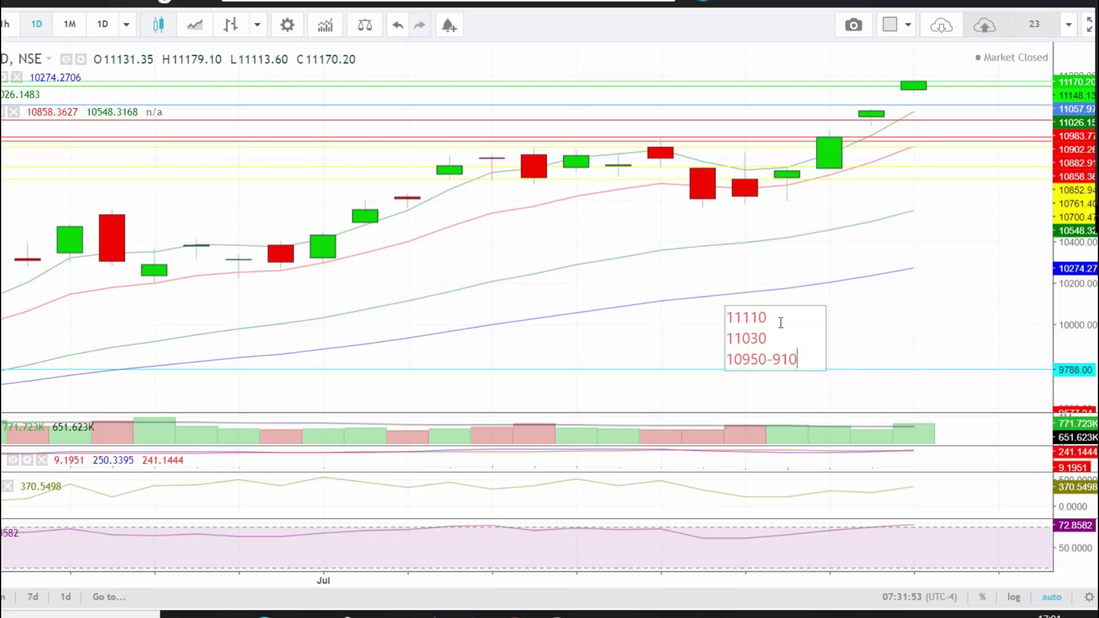
{"action": "key", "text": "Return"}
{"action": "type", "text": "10800"}
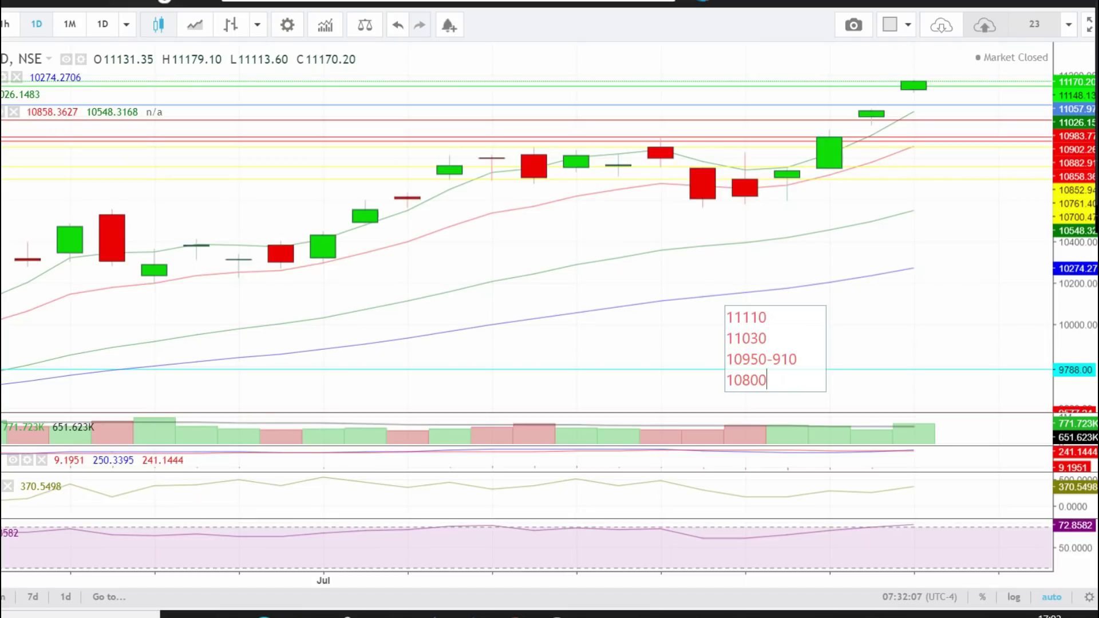
Step: Write a second list of levels, 11180, 11250-280 and 11400-500, beside the first one, and clear the annotations from the chart
{"action": "left_click", "coordinate": [839, 308]}
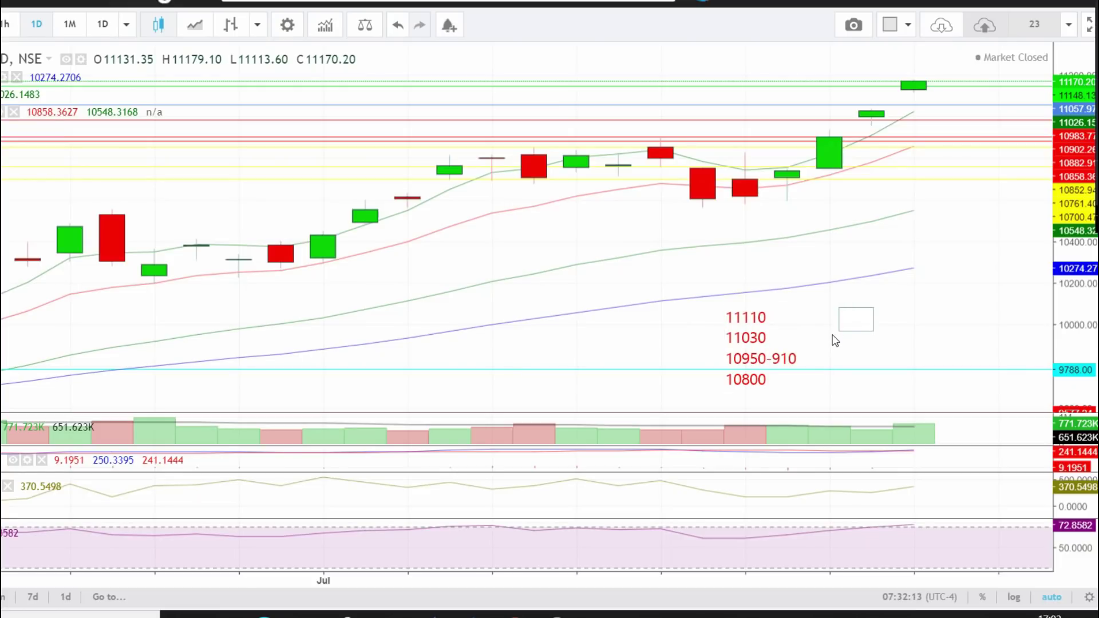
{"action": "type", "text": "11180"}
{"action": "key", "text": "Return"}
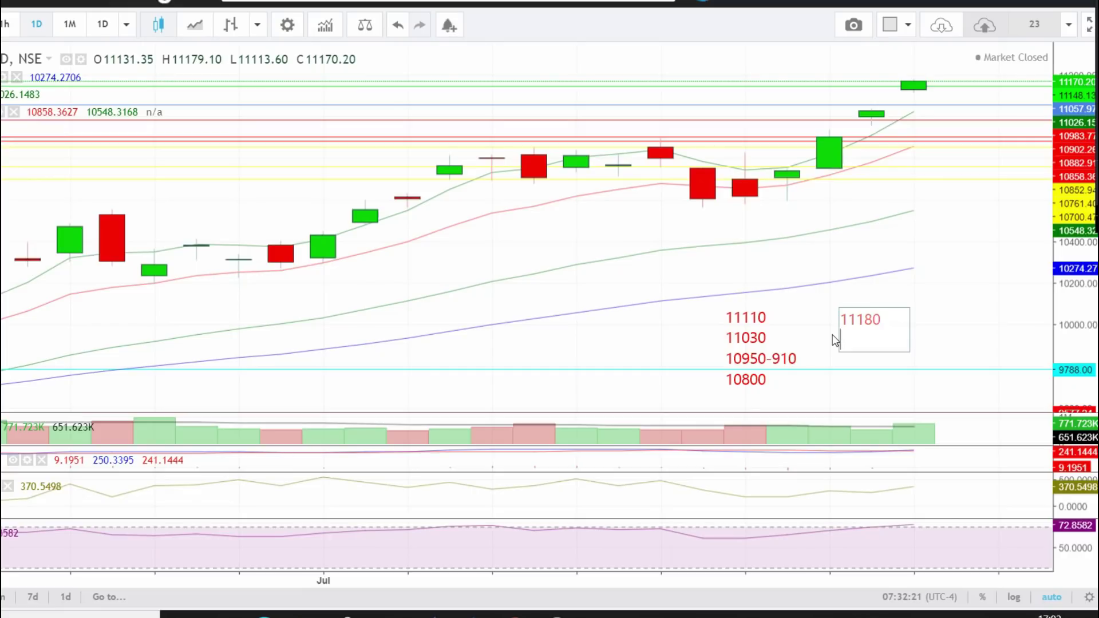
{"action": "type", "text": "11250-280"}
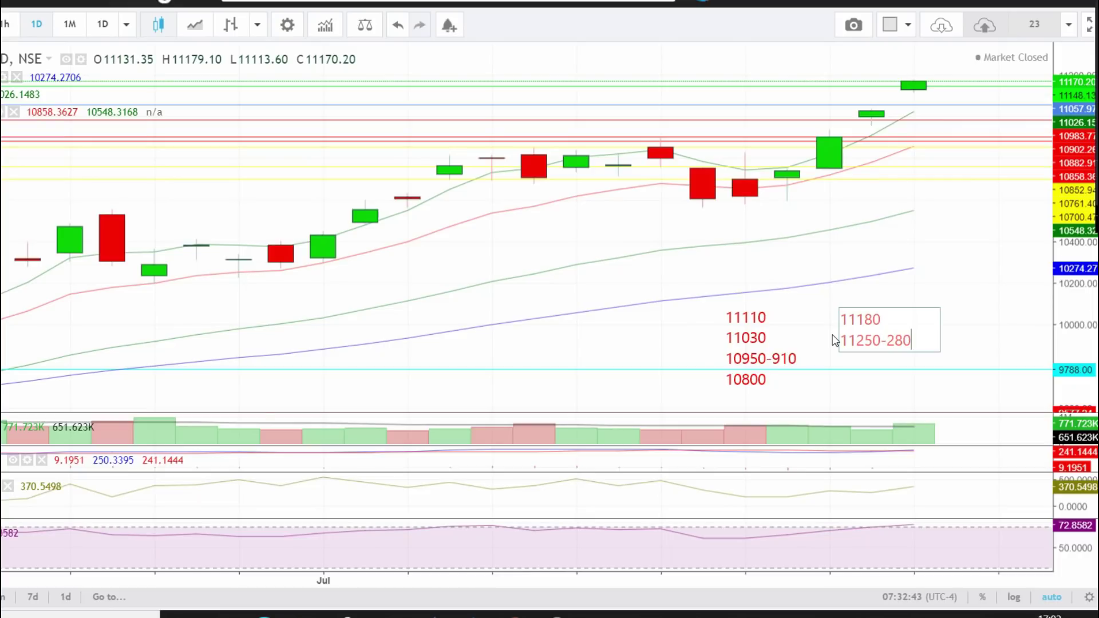
{"action": "key", "text": "Return"}
{"action": "type", "text": "1140"}
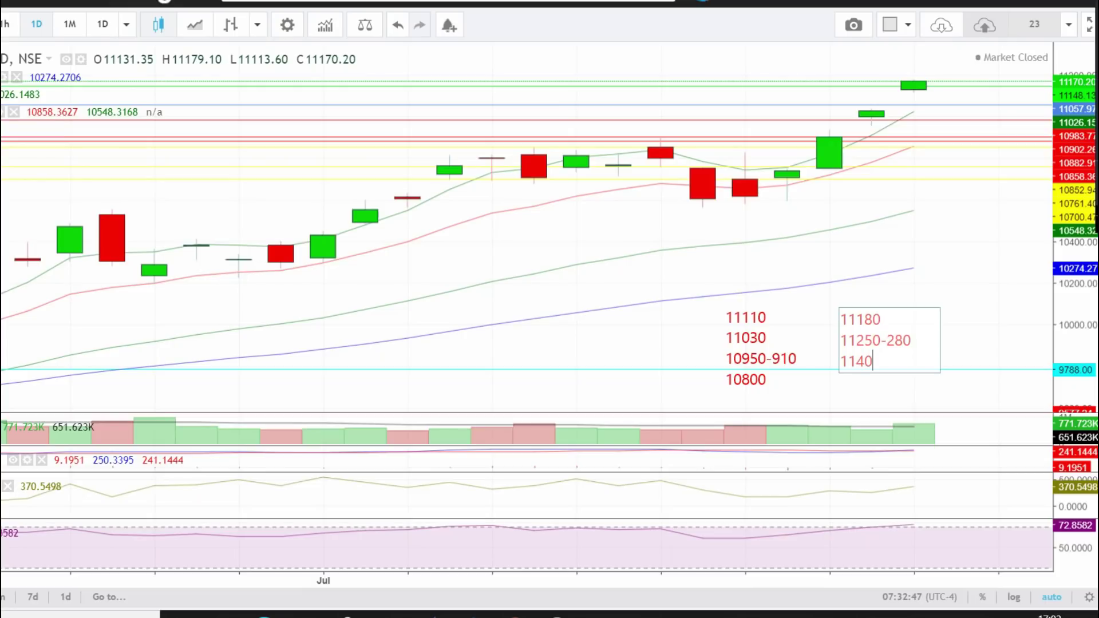
{"action": "type", "text": "0-500"}
{"action": "key", "text": "Escape"}
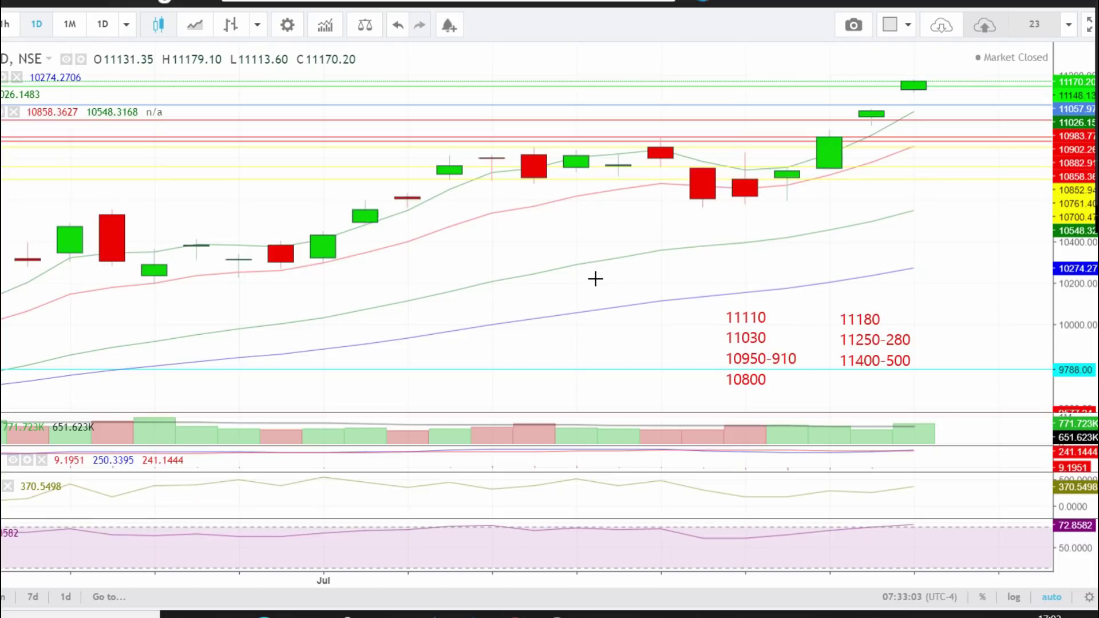
{"action": "left_click_drag", "start_coordinate": [611, 238], "coordinate": [1078, 480]}
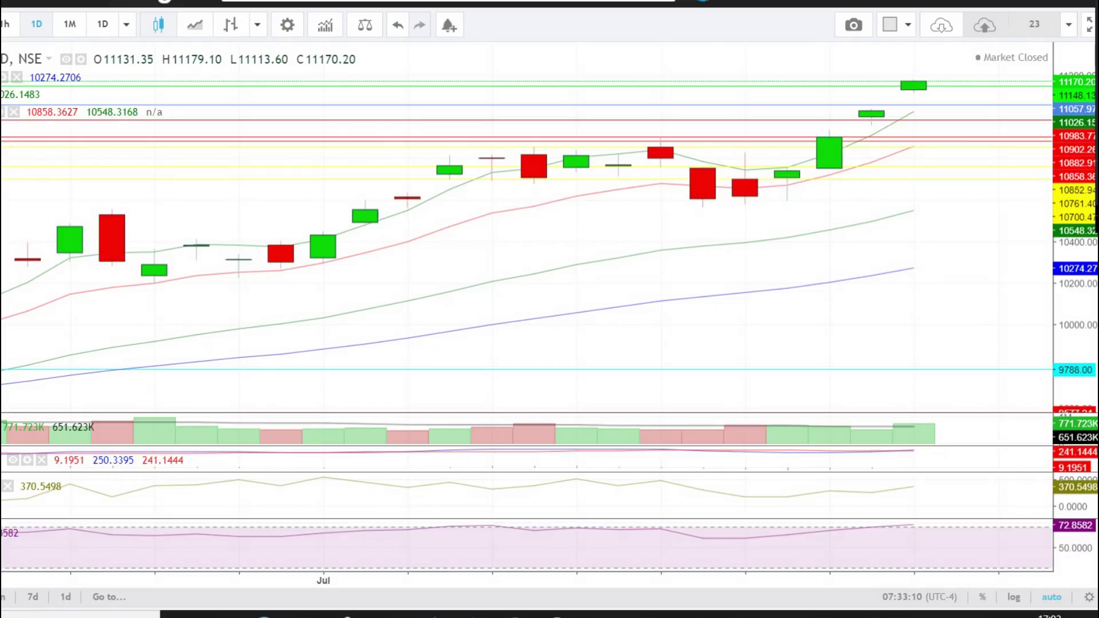
Step: Switch to the BANKNIFTY option chain, underline the call OI at strike 23000, and mark the 23000 and 23100 strike prices
{"action": "key", "text": "alt+Tab"}
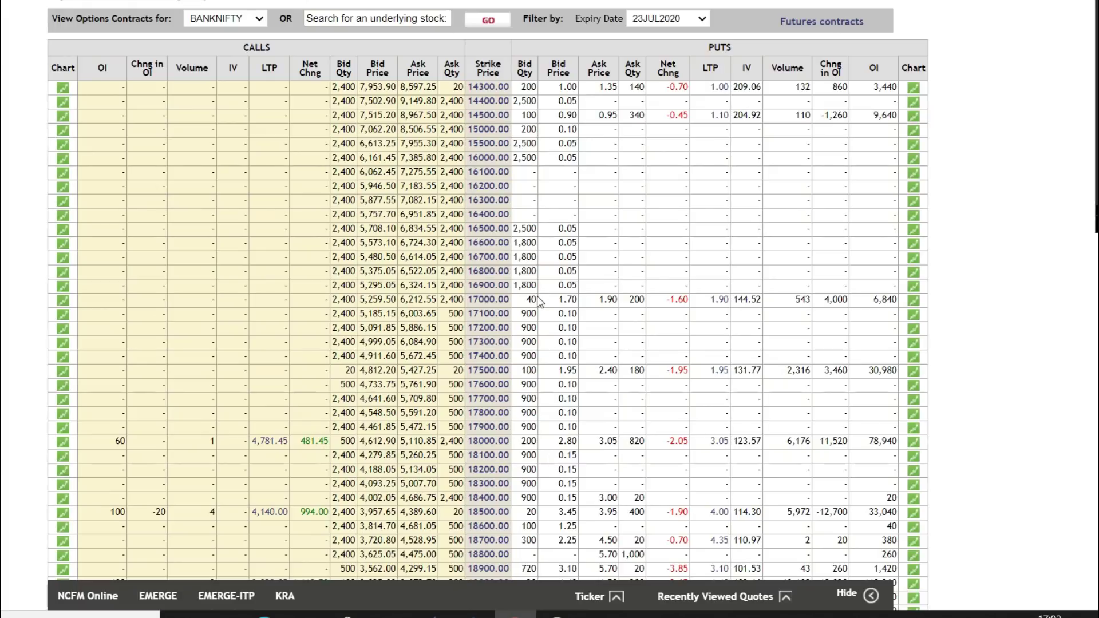
{"action": "scroll", "coordinate": [538, 290], "scroll_direction": "down", "scroll_amount": 10}
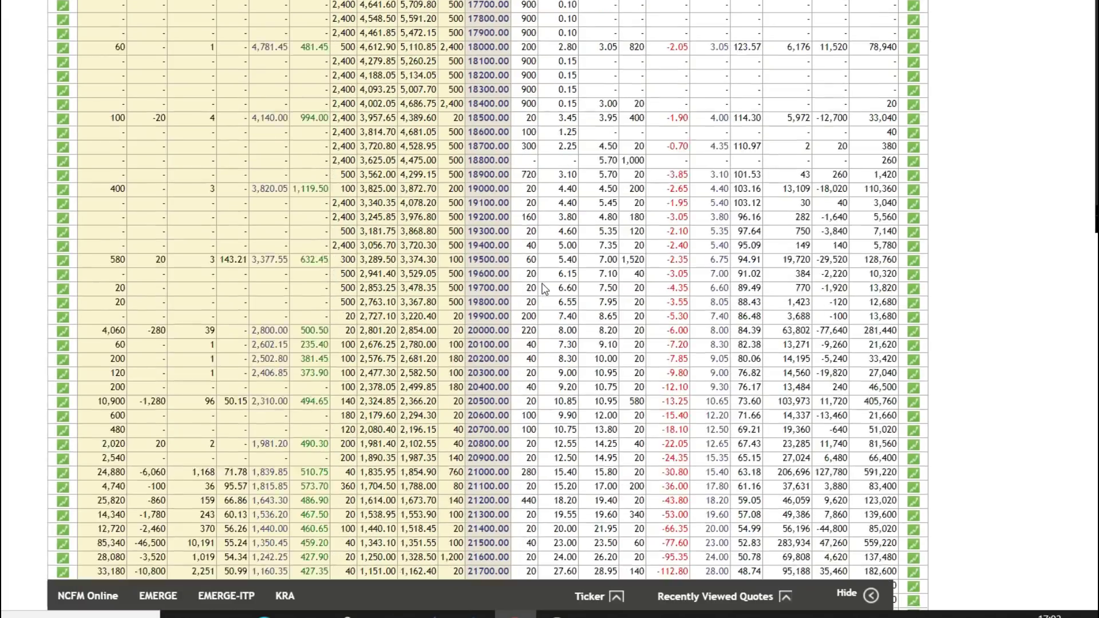
{"action": "scroll", "coordinate": [544, 280], "scroll_direction": "up", "scroll_amount": 8}
{"action": "scroll", "coordinate": [544, 280], "scroll_direction": "up", "scroll_amount": 6}
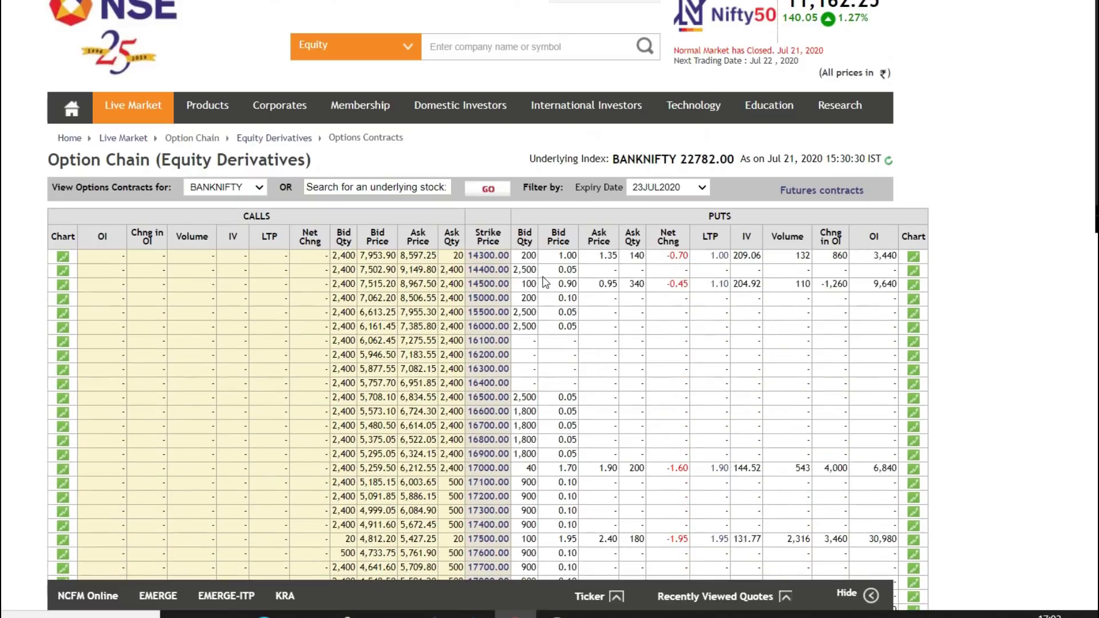
{"action": "scroll", "coordinate": [545, 281], "scroll_direction": "down", "scroll_amount": 5}
{"action": "scroll", "coordinate": [544, 281], "scroll_direction": "up", "scroll_amount": 3}
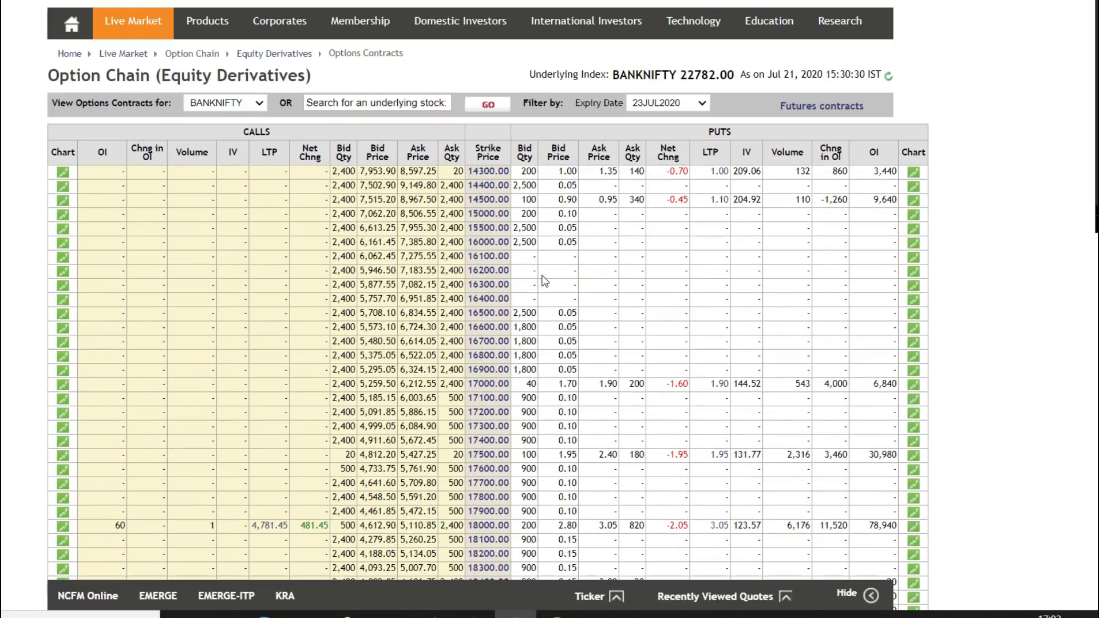
{"action": "scroll", "coordinate": [544, 280], "scroll_direction": "down", "scroll_amount": 15}
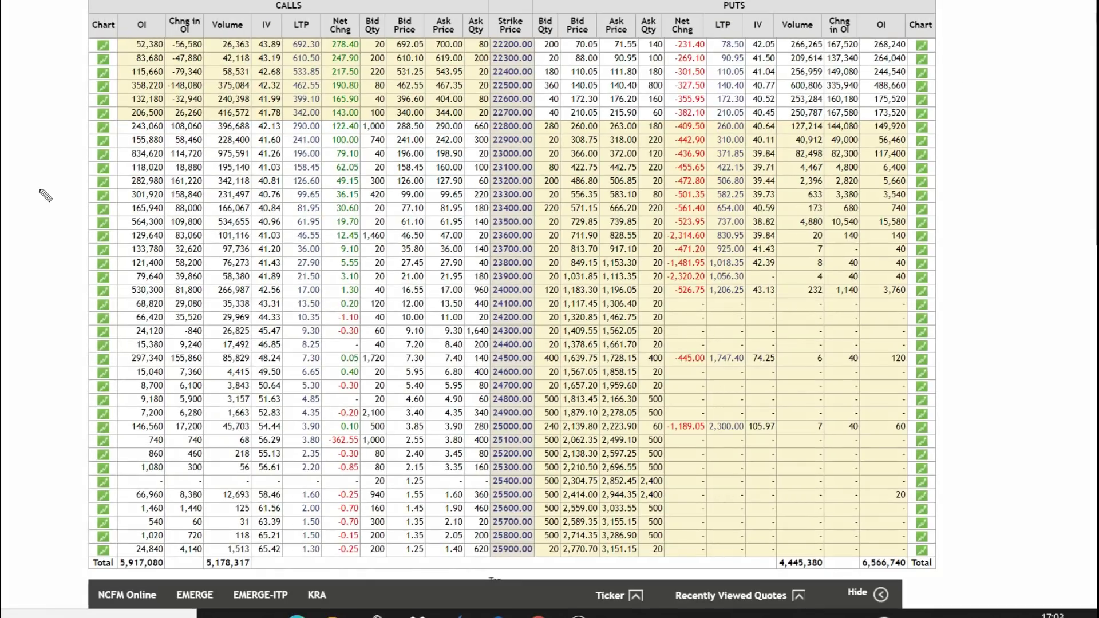
{"action": "left_click_drag", "start_coordinate": [131, 159], "coordinate": [158, 164]}
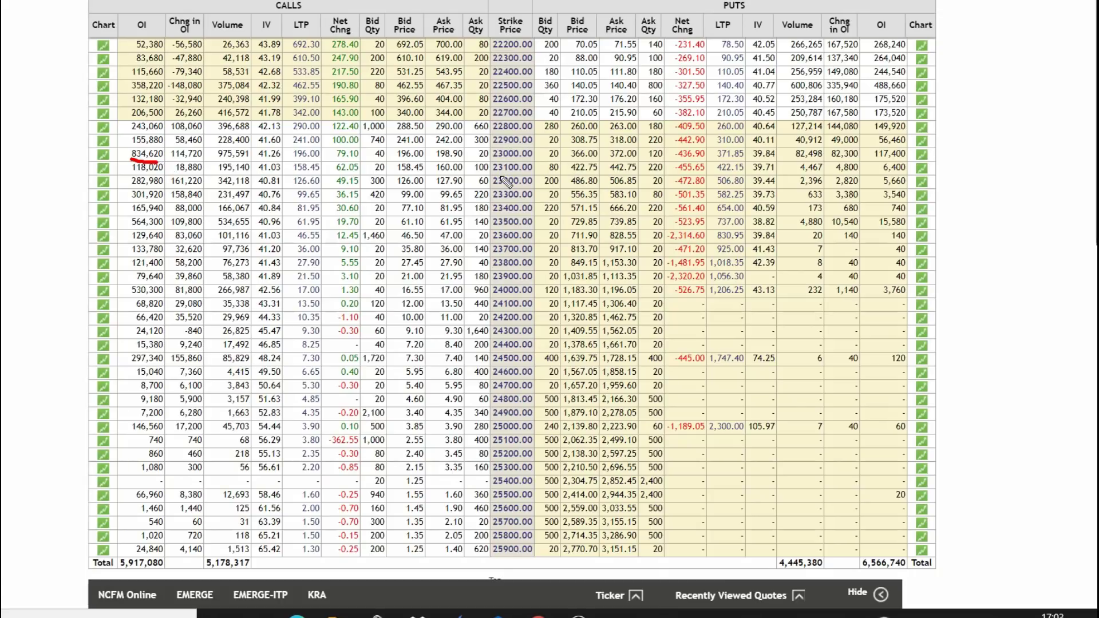
{"action": "left_click_drag", "start_coordinate": [481, 162], "coordinate": [545, 175]}
{"action": "left_click_drag", "start_coordinate": [456, 136], "coordinate": [535, 153]}
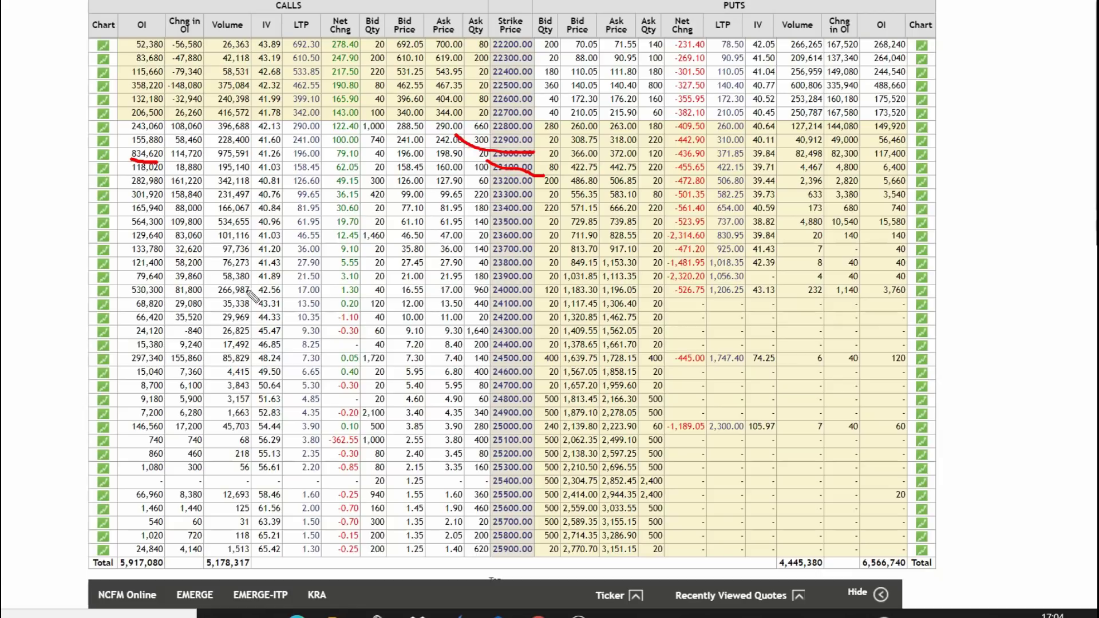
Step: Circle the call OI and strike price at 23500, mark the call change in OI at 23200 and 23300, and clear the markings
{"action": "mouse_move", "coordinate": [119, 226]}
{"action": "left_mouse_down"}
{"action": "mouse_move", "coordinate": [135, 234]}
{"action": "mouse_move", "coordinate": [147, 199]}
{"action": "mouse_move", "coordinate": [146, 235]}
{"action": "left_mouse_up"}
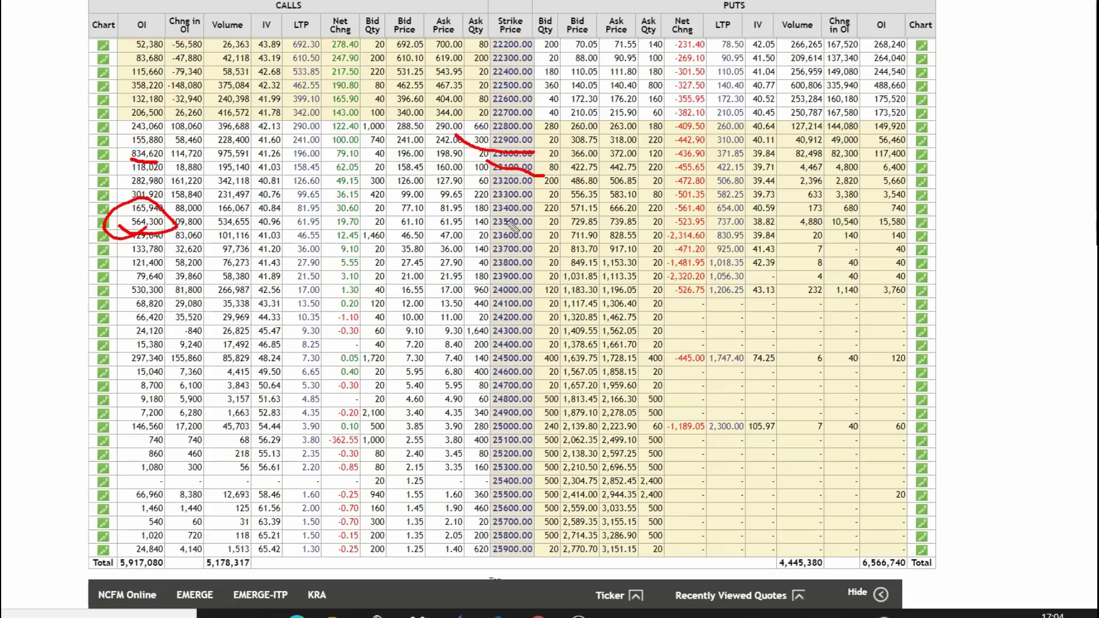
{"action": "mouse_move", "coordinate": [484, 226]}
{"action": "left_mouse_down"}
{"action": "mouse_move", "coordinate": [548, 216]}
{"action": "mouse_move", "coordinate": [479, 216]}
{"action": "mouse_move", "coordinate": [473, 235]}
{"action": "left_mouse_up"}
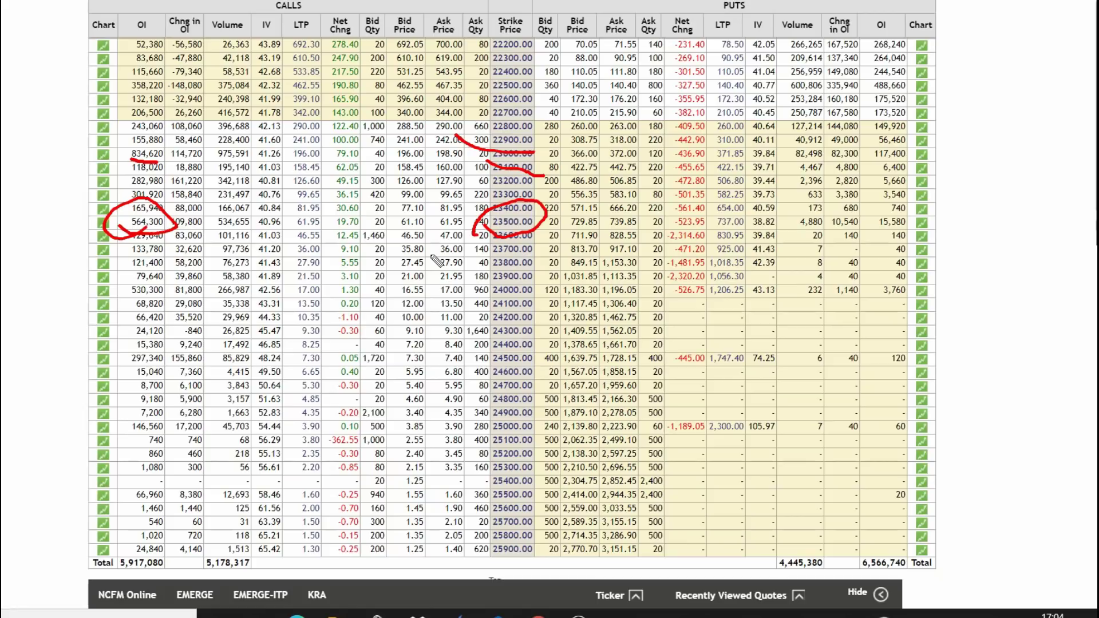
{"action": "mouse_move", "coordinate": [162, 179]}
{"action": "left_mouse_down"}
{"action": "mouse_move", "coordinate": [205, 189]}
{"action": "mouse_move", "coordinate": [190, 166]}
{"action": "mouse_move", "coordinate": [162, 180]}
{"action": "mouse_move", "coordinate": [184, 221]}
{"action": "mouse_move", "coordinate": [214, 195]}
{"action": "mouse_move", "coordinate": [164, 187]}
{"action": "mouse_move", "coordinate": [175, 213]}
{"action": "left_mouse_up"}
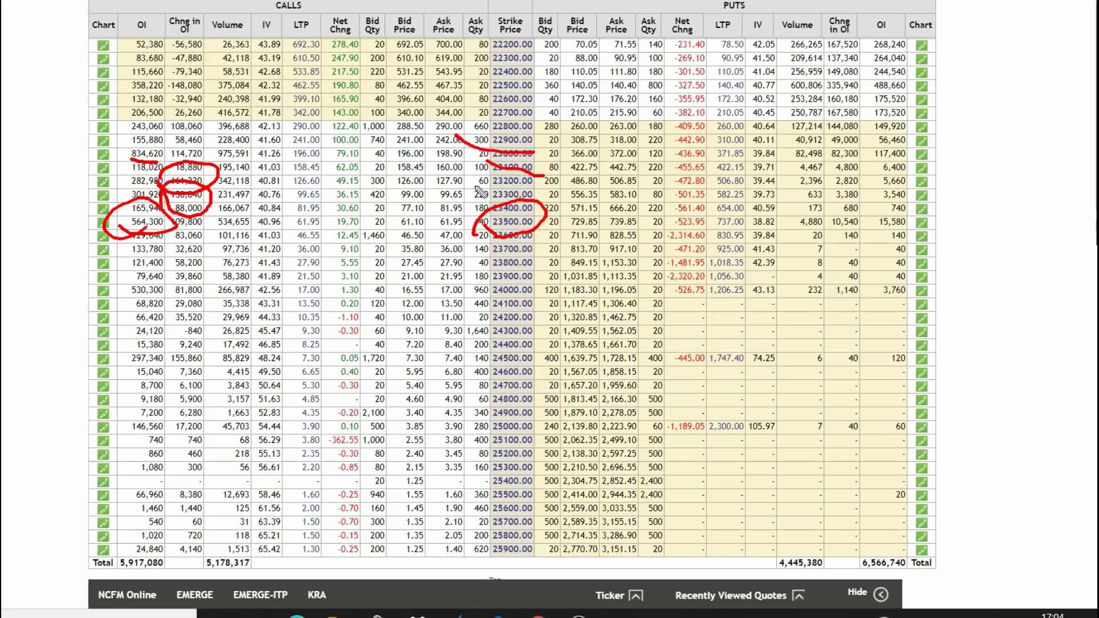
{"action": "left_click_drag", "start_coordinate": [485, 187], "coordinate": [542, 184]}
{"action": "mouse_move", "coordinate": [500, 215]}
{"action": "left_mouse_down"}
{"action": "mouse_move", "coordinate": [477, 196]}
{"action": "mouse_move", "coordinate": [527, 217]}
{"action": "mouse_move", "coordinate": [500, 215]}
{"action": "left_mouse_up"}
{"action": "key", "text": "e"}
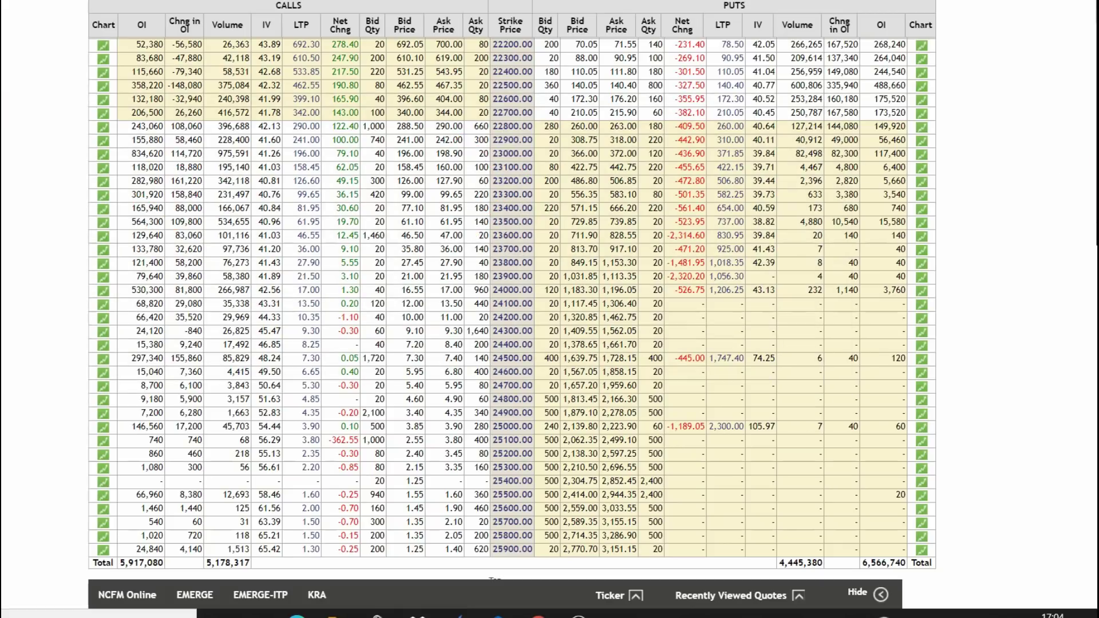
Step: Underline strike 23000, box strikes 23300 to 23500, underline strikes 24800 and 25000, and clear the markings
{"action": "left_click_drag", "start_coordinate": [491, 158], "coordinate": [544, 167]}
{"action": "mouse_move", "coordinate": [476, 181]}
{"action": "left_mouse_down"}
{"action": "mouse_move", "coordinate": [522, 190]}
{"action": "mouse_move", "coordinate": [543, 212]}
{"action": "mouse_move", "coordinate": [497, 234]}
{"action": "mouse_move", "coordinate": [480, 195]}
{"action": "mouse_move", "coordinate": [491, 185]}
{"action": "left_mouse_up"}
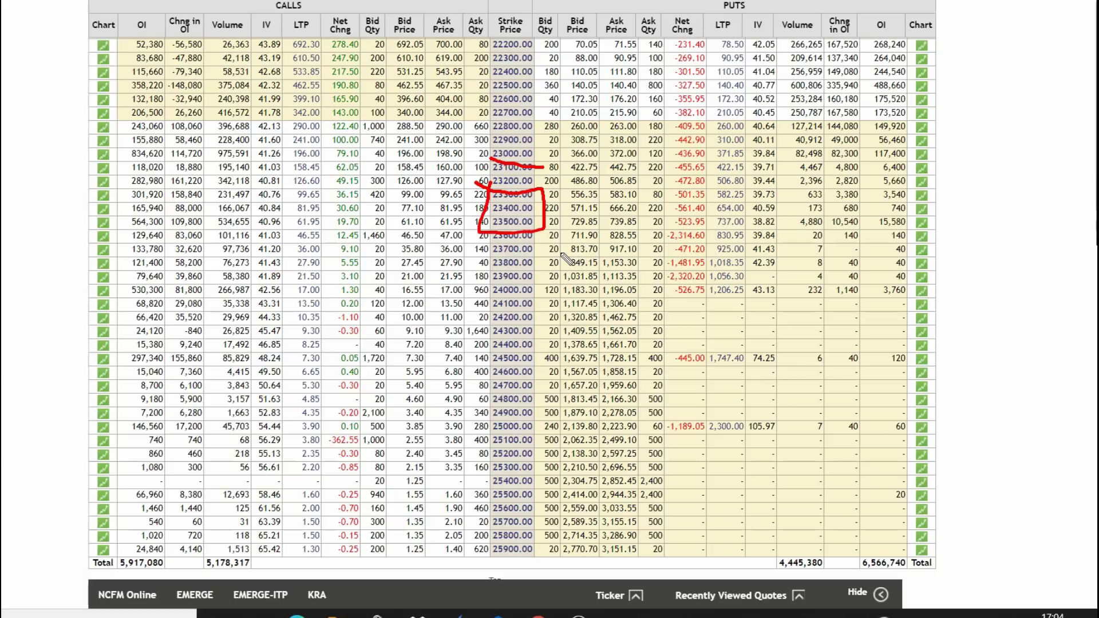
{"action": "left_click_drag", "start_coordinate": [478, 227], "coordinate": [535, 223]}
{"action": "left_click_drag", "start_coordinate": [504, 230], "coordinate": [553, 223]}
{"action": "left_click_drag", "start_coordinate": [484, 435], "coordinate": [536, 427]}
{"action": "left_click_drag", "start_coordinate": [467, 413], "coordinate": [548, 405]}
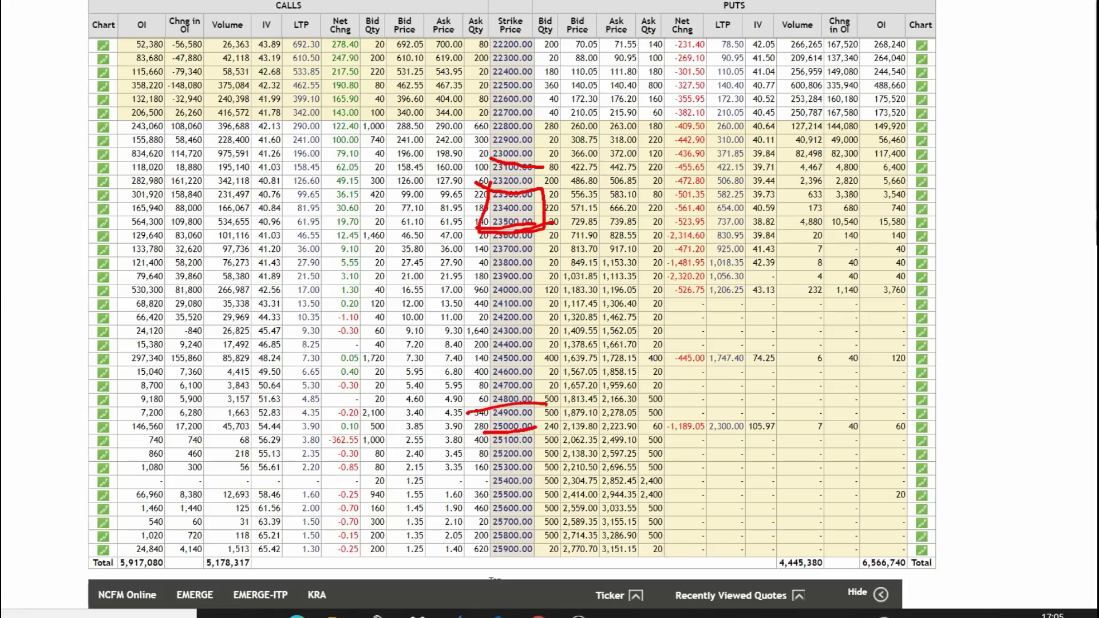
{"action": "key", "text": "Escape"}
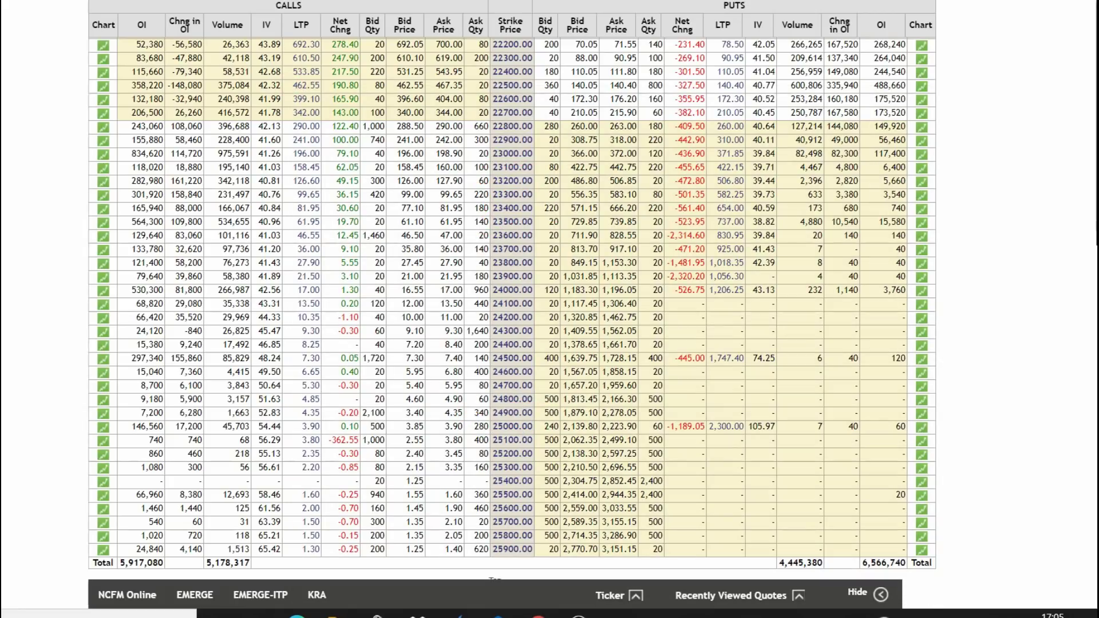
Step: Underline the put OI and strike price at 22000 and circle the put change in OI at 22500
{"action": "scroll", "coordinate": [555, 478], "scroll_direction": "up", "scroll_amount": 4}
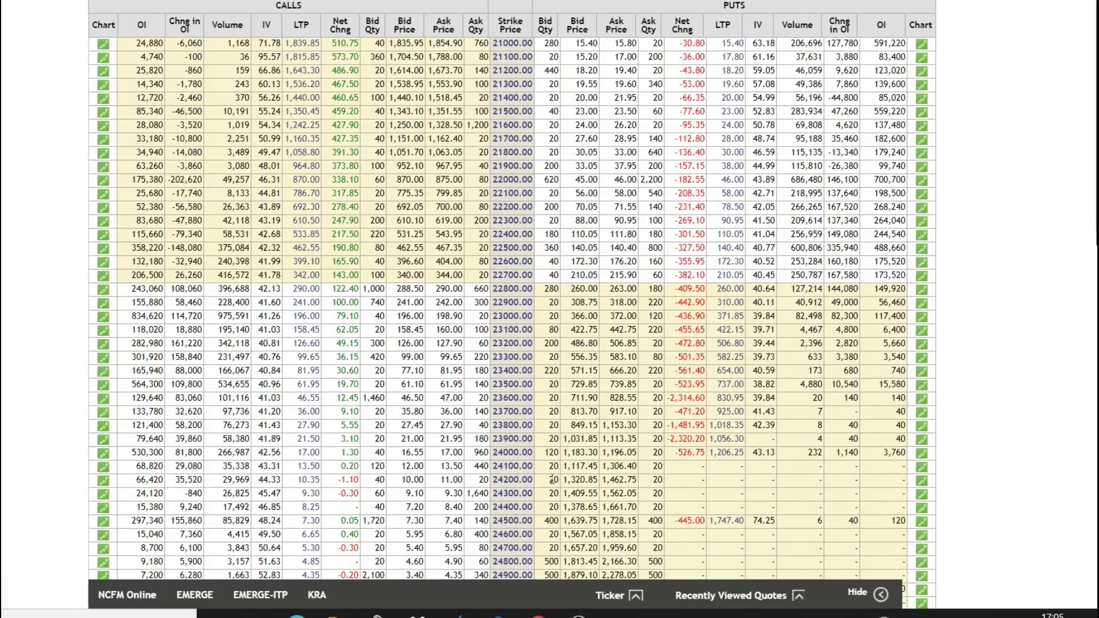
{"action": "scroll", "coordinate": [556, 478], "scroll_direction": "up", "scroll_amount": 3}
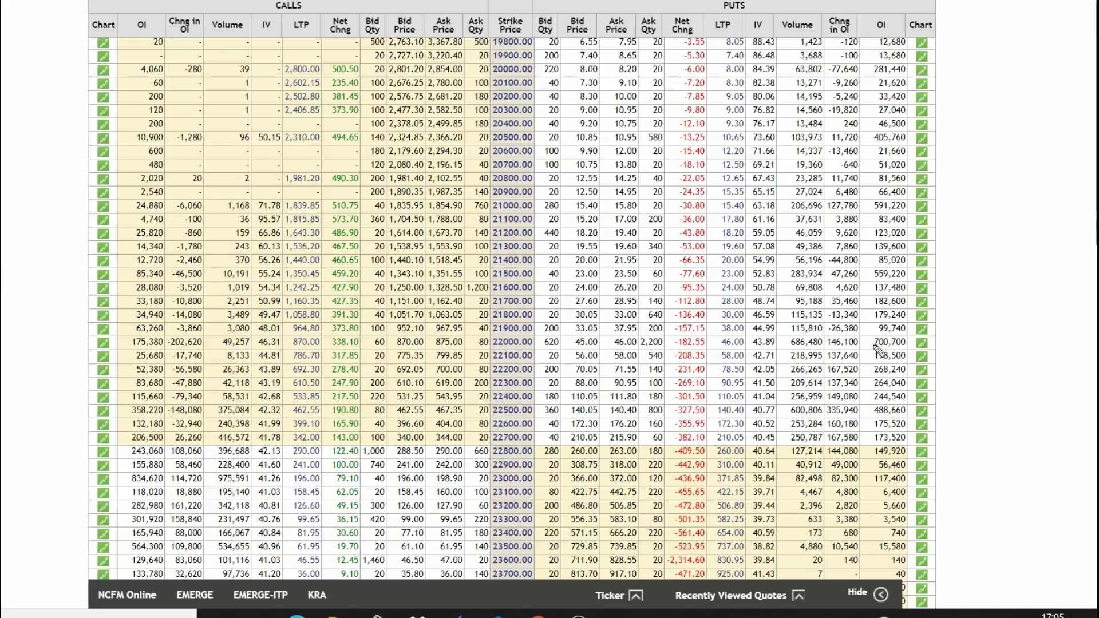
{"action": "left_click_drag", "start_coordinate": [871, 349], "coordinate": [906, 340]}
{"action": "left_click_drag", "start_coordinate": [477, 344], "coordinate": [545, 347]}
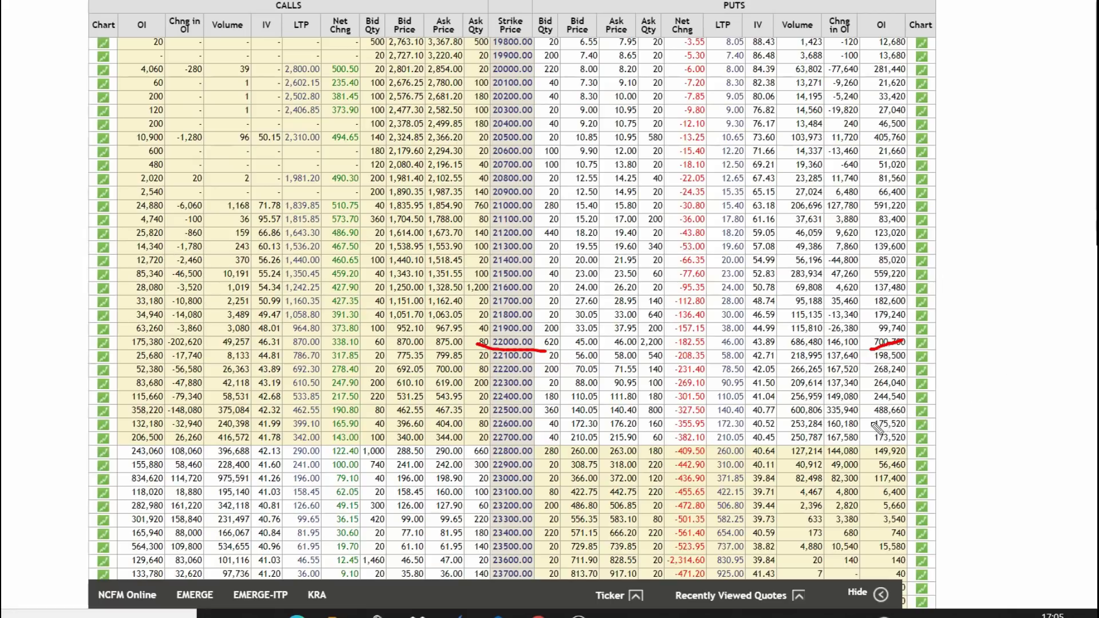
{"action": "mouse_move", "coordinate": [818, 417]}
{"action": "left_mouse_down"}
{"action": "mouse_move", "coordinate": [856, 426]}
{"action": "mouse_move", "coordinate": [866, 396]}
{"action": "mouse_move", "coordinate": [816, 413]}
{"action": "left_mouse_up"}
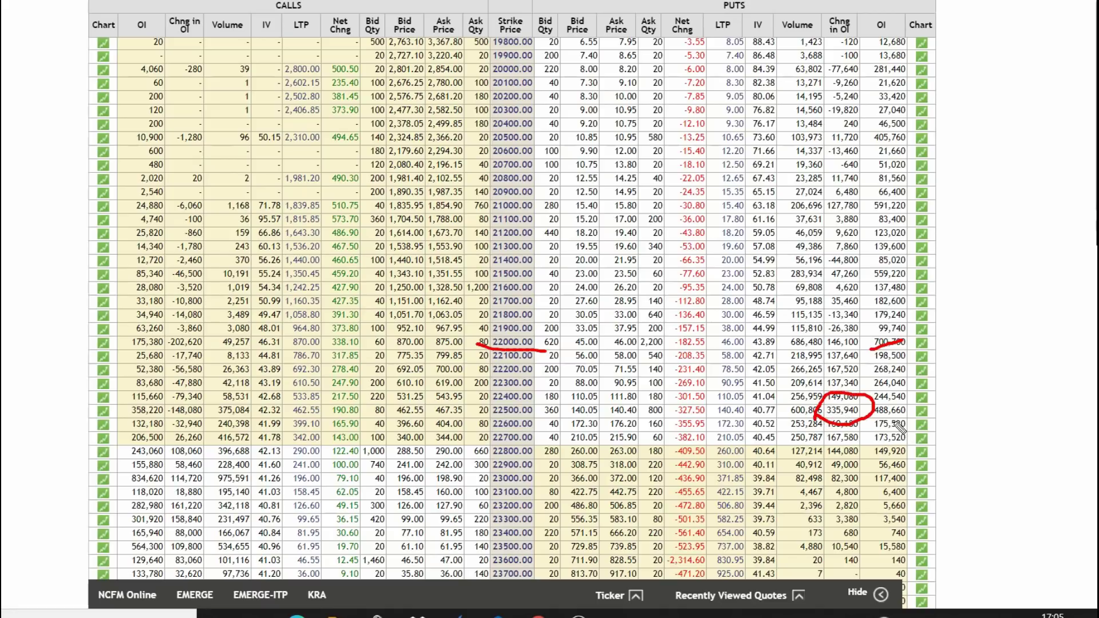
Step: Box the strike prices from 22000 to 22500, mark strikes 21000 and 21100, and clear the markings
{"action": "left_click_drag", "start_coordinate": [483, 419], "coordinate": [537, 418]}
{"action": "mouse_move", "coordinate": [475, 335]}
{"action": "left_mouse_down"}
{"action": "mouse_move", "coordinate": [538, 351]}
{"action": "mouse_move", "coordinate": [538, 421]}
{"action": "mouse_move", "coordinate": [486, 421]}
{"action": "mouse_move", "coordinate": [478, 335]}
{"action": "left_mouse_up"}
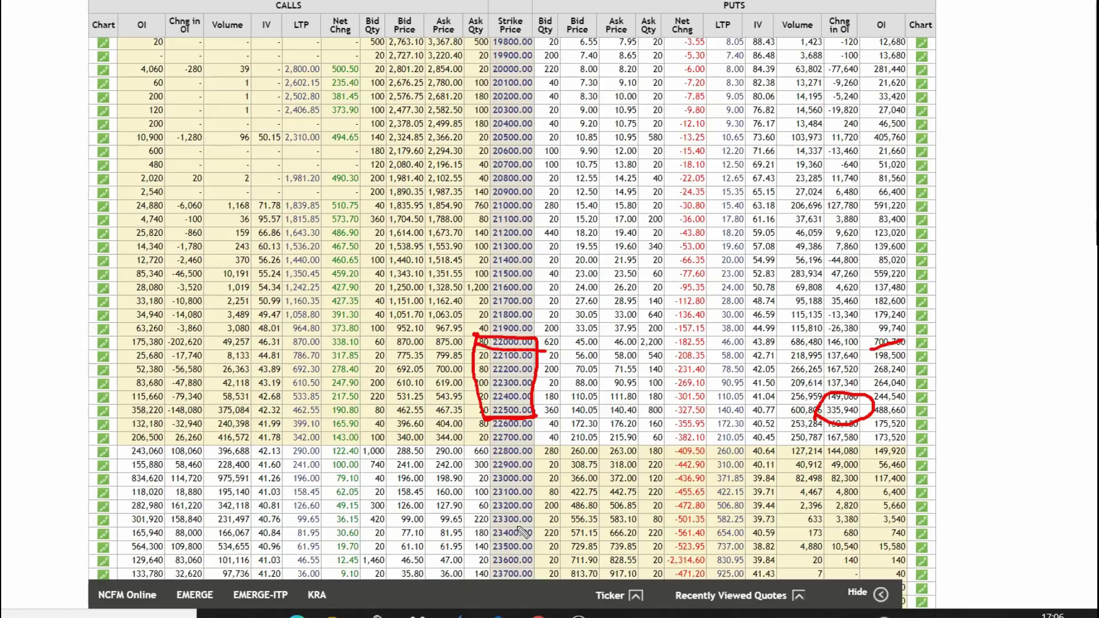
{"action": "mouse_move", "coordinate": [490, 196]}
{"action": "left_mouse_down"}
{"action": "mouse_move", "coordinate": [543, 202]}
{"action": "mouse_move", "coordinate": [545, 219]}
{"action": "left_mouse_up"}
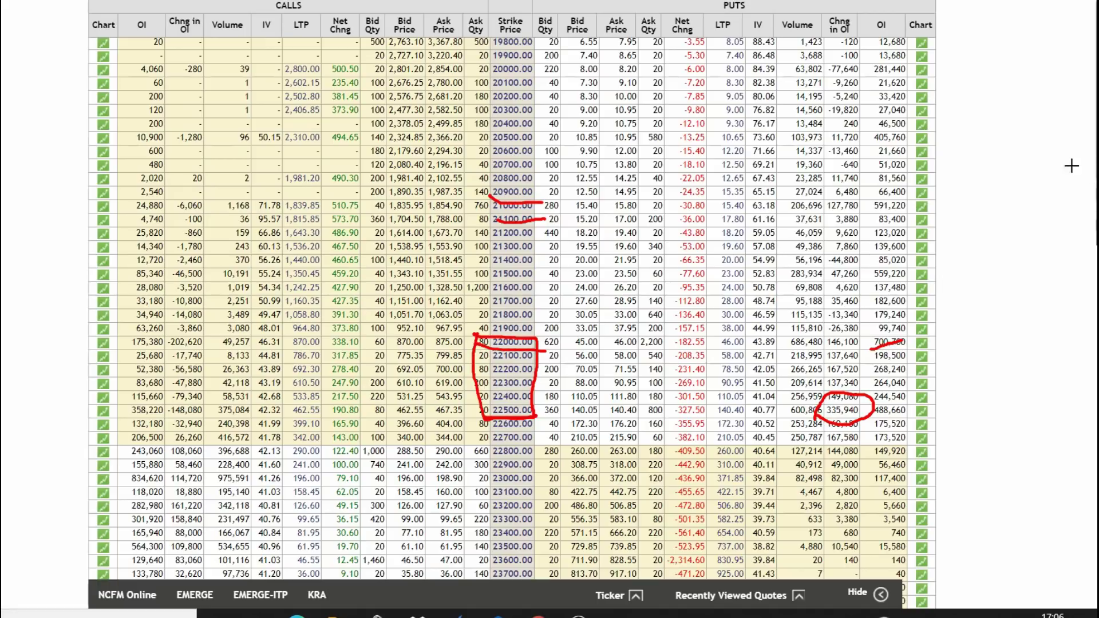
{"action": "key", "text": "e"}
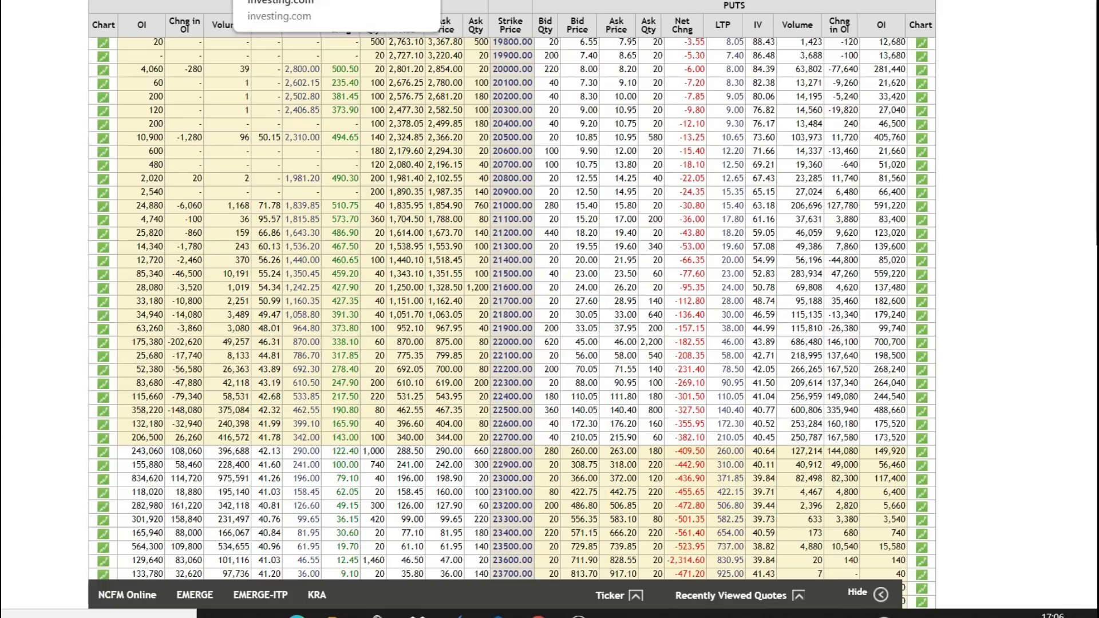
Step: Switch to the BANKNIFTY daily chart and start a text list of levels below the candles with 22650-500
{"action": "key", "text": "ctrl+Tab"}
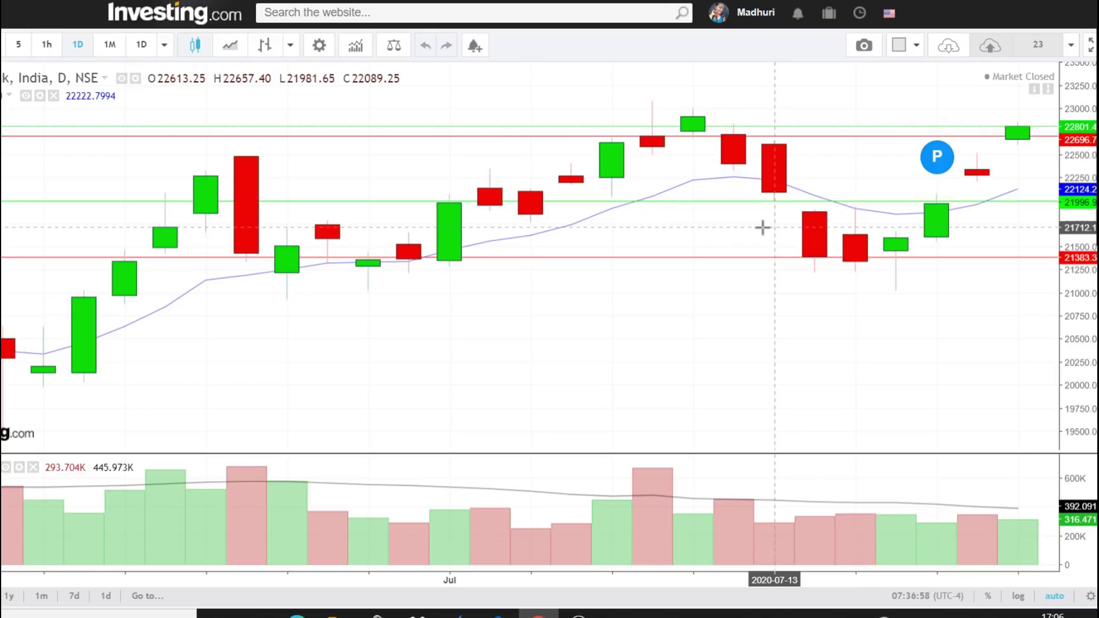
{"action": "left_click", "coordinate": [615, 314]}
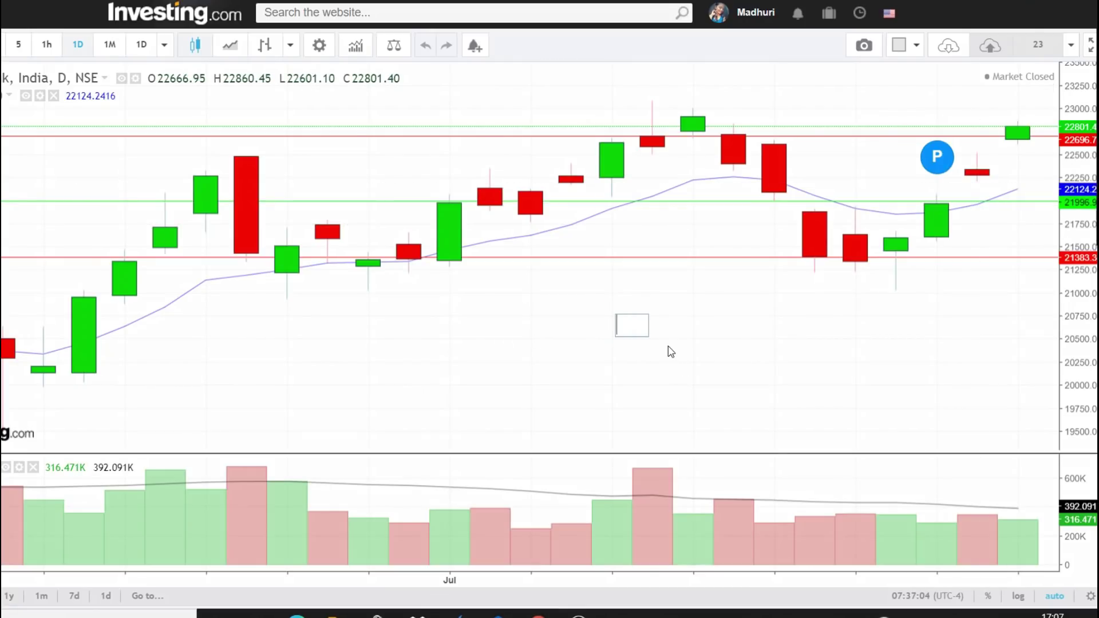
{"action": "type", "text": "22650"}
{"action": "key", "text": "Return"}
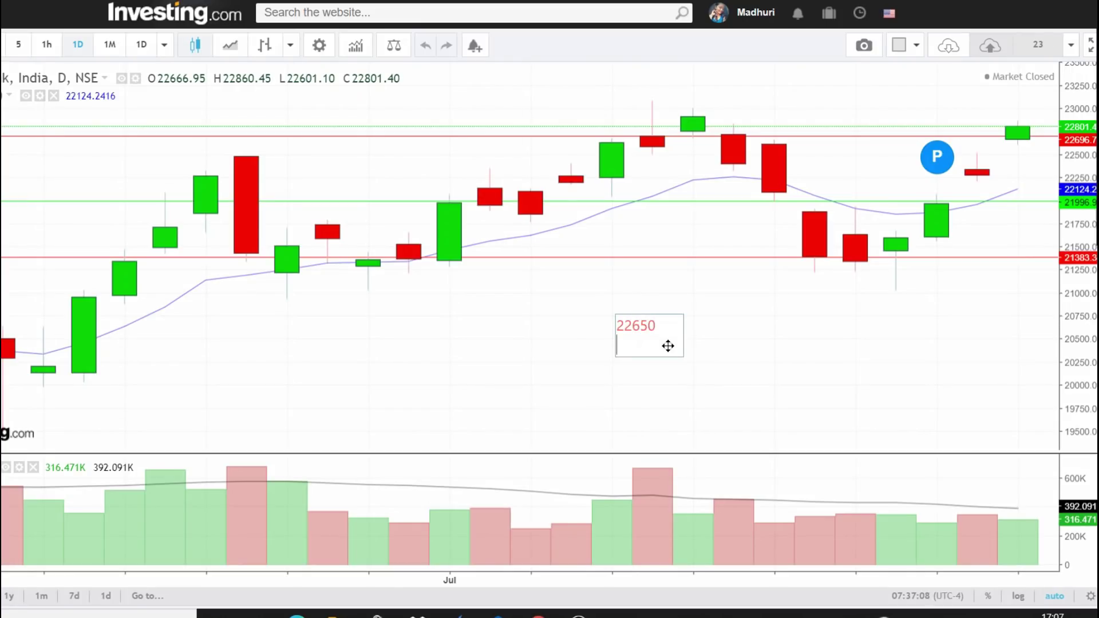
{"action": "type", "text": "500"}
{"action": "key", "text": "BackSpace"}
{"action": "key", "text": "BackSpace"}
{"action": "key", "text": "BackSpace"}
{"action": "key", "text": "BackSpace"}
{"action": "type", "text": "-5"}
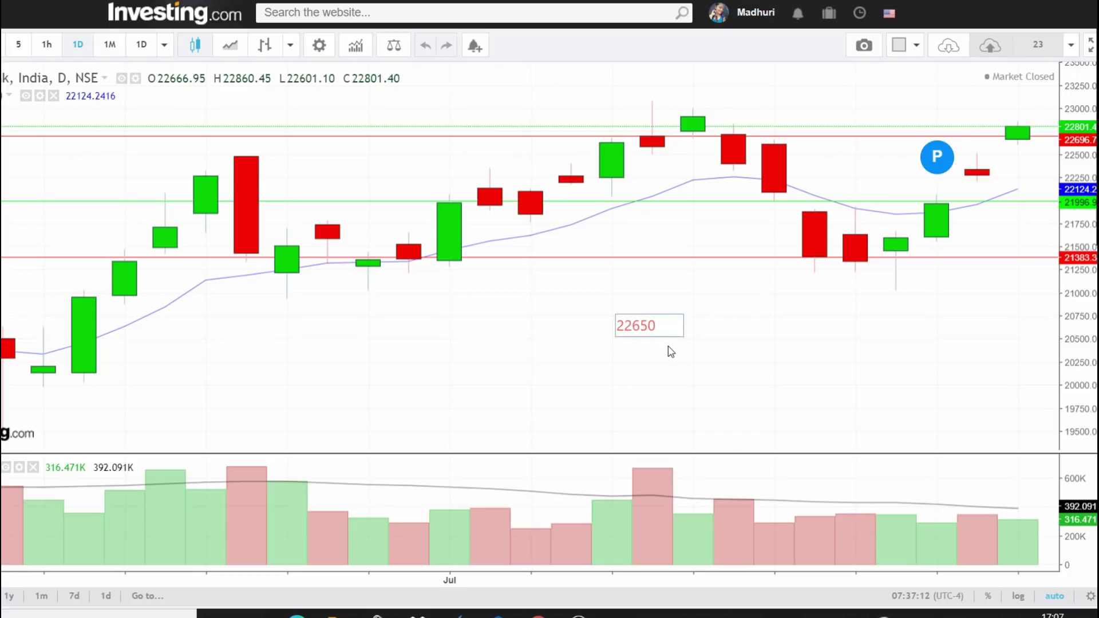
{"action": "type", "text": "00"}
{"action": "key", "text": "Return"}
Step: Add the levels 22300 and 22050 on separate lines of the list on the chart
{"action": "type", "text": "22300"}
{"action": "key", "text": "Return"}
{"action": "type", "text": "22050"}
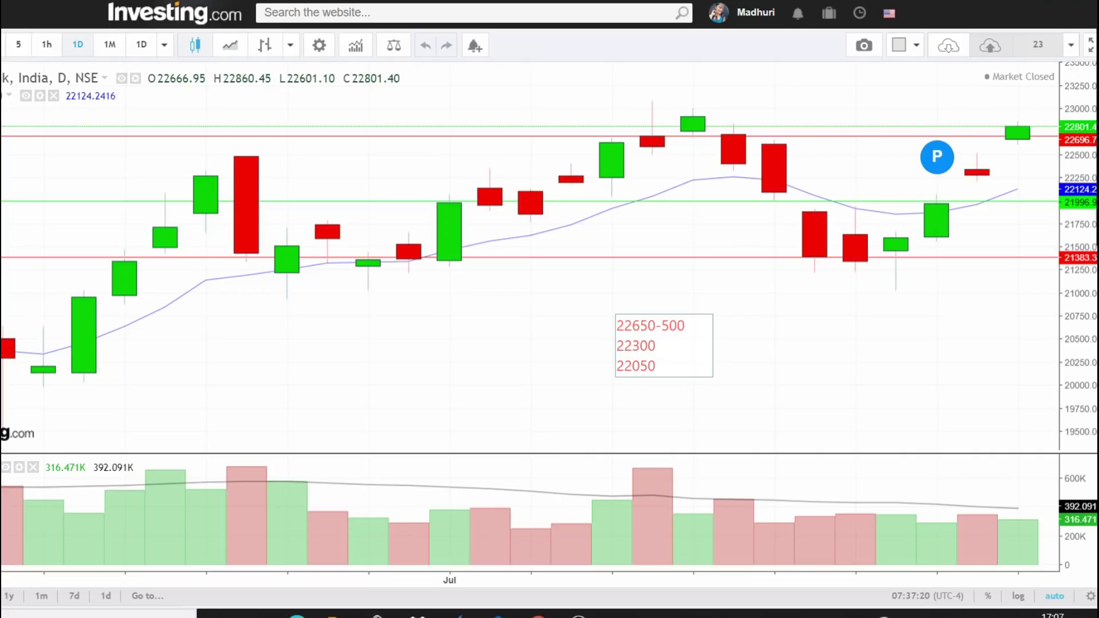